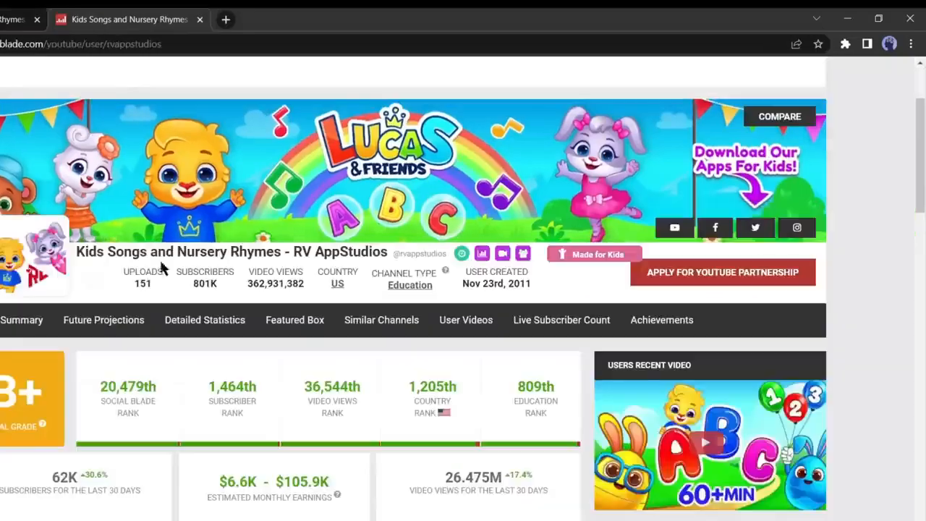
Step: Examine the RV AppStudios channel statistics on Social Blade, including its estimated monthly earnings
scroll(232, 217, "down", 3)
scroll(230, 238, "up", 1)
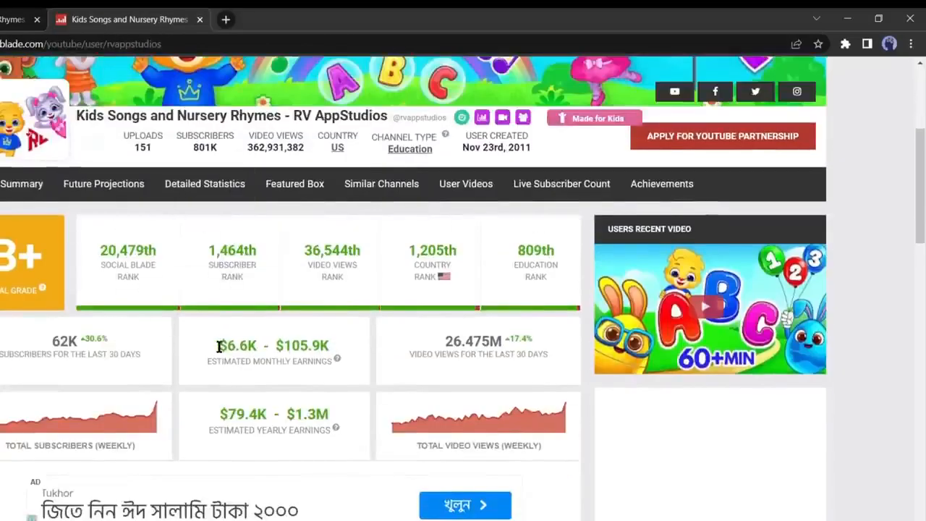
left_click_drag(240, 347, 339, 340)
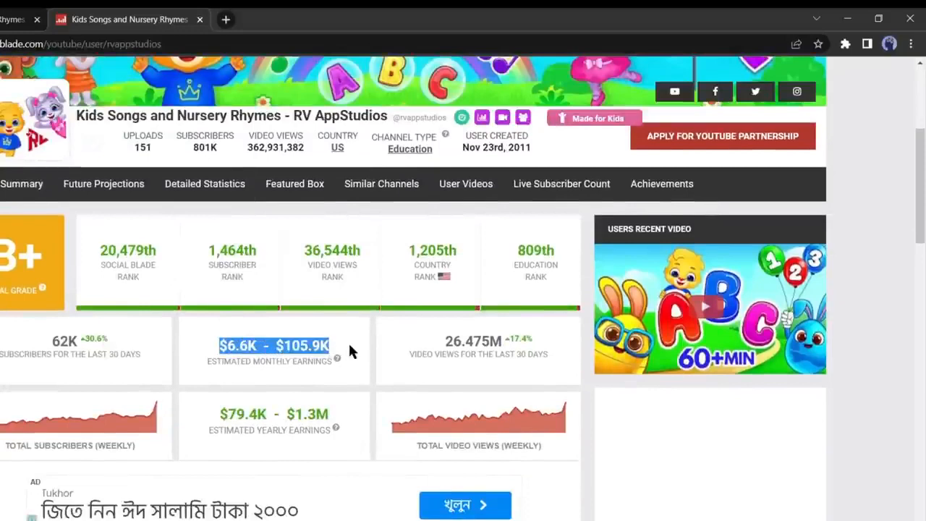
left_click(349, 343)
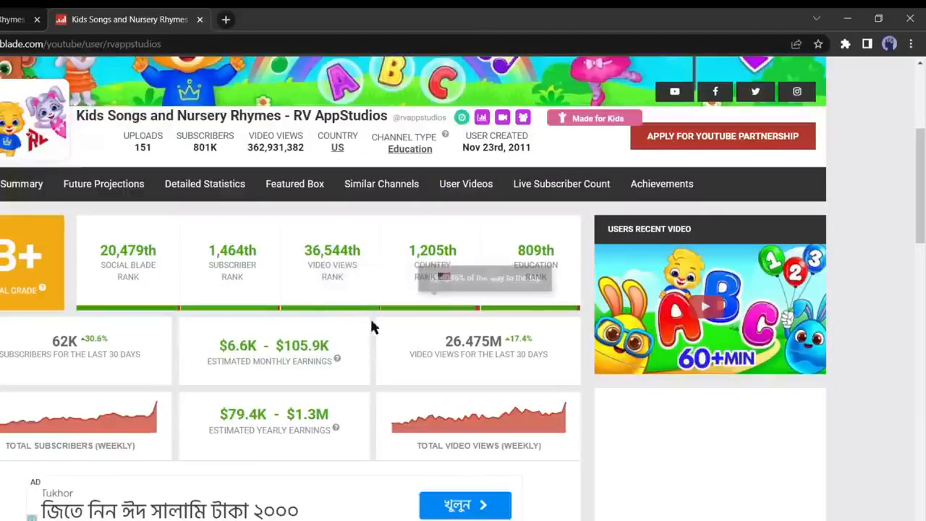
scroll(353, 318, "up", 1)
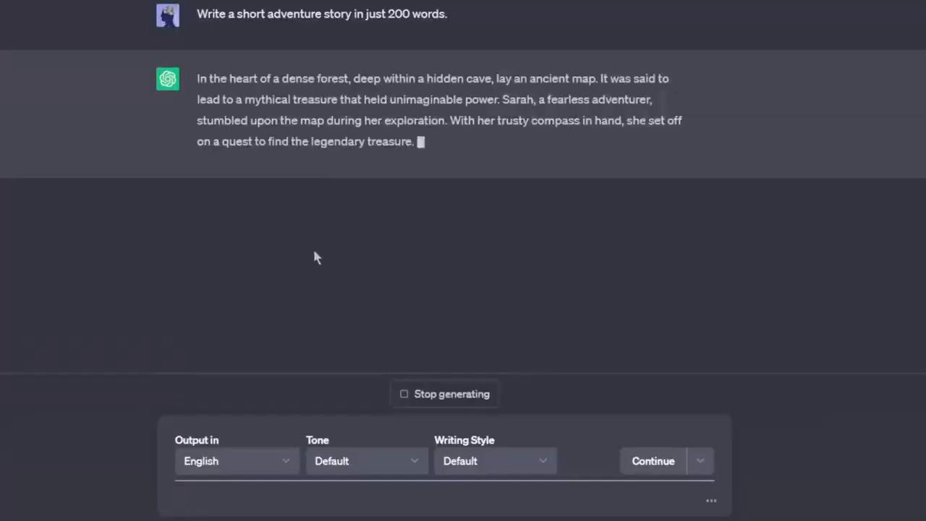
Step: Choose the YouTube Script Creator prompt from AIPRM's public ChatGPT prompts
scroll(312, 243, "up", 5)
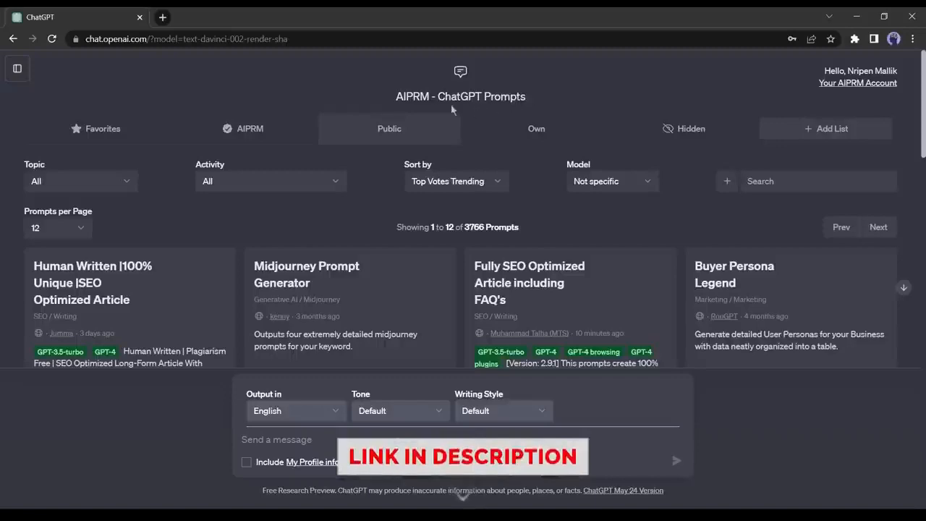
scroll(217, 170, "down", 4)
scroll(182, 169, "down", 3)
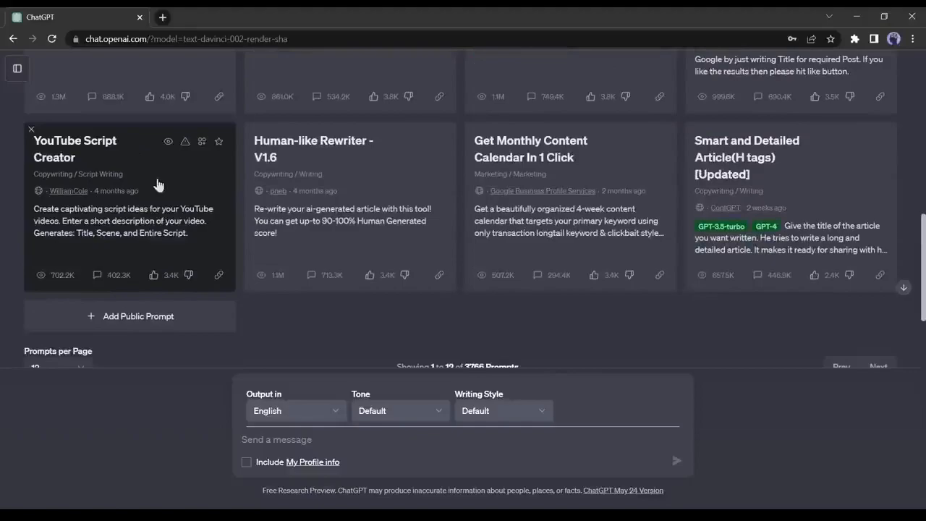
left_click(157, 184)
Step: Submit the request "Write a child learning video script about various birds." to ChatGPT
type("Write a child ")
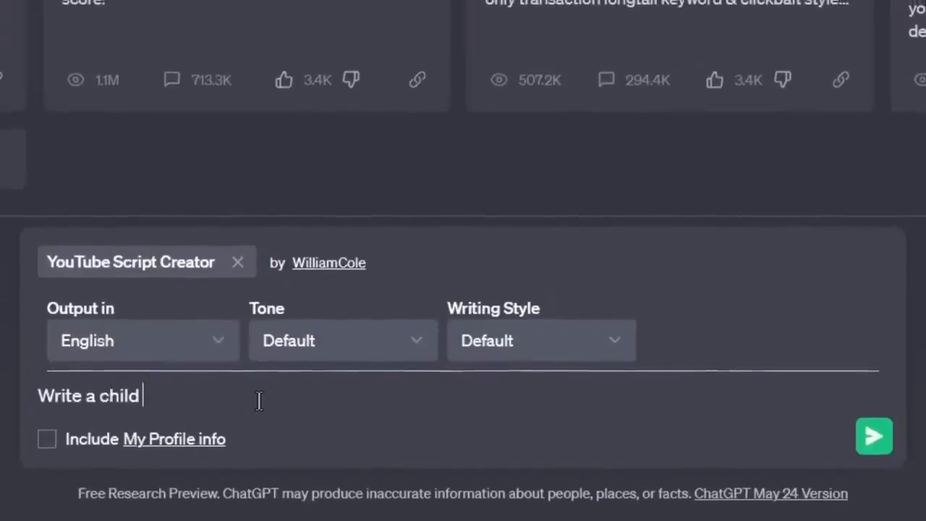
type("learning video script about varu")
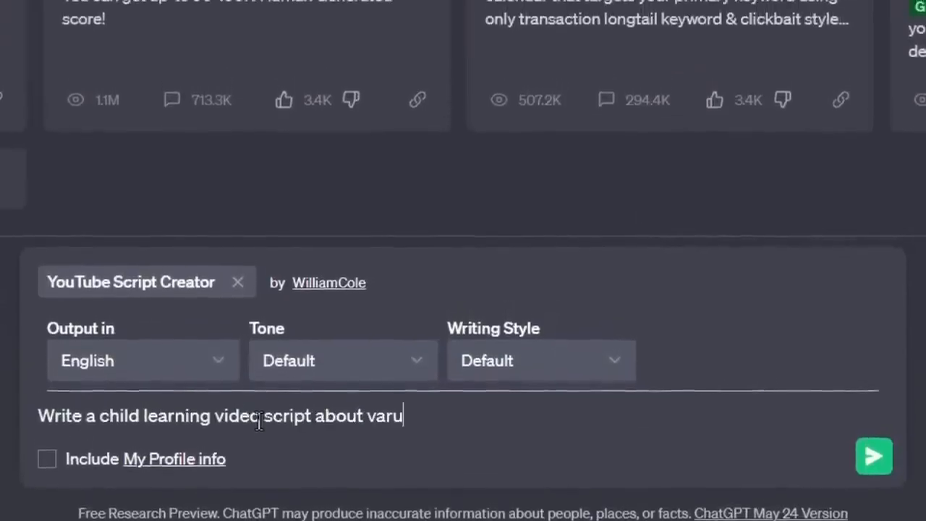
key("BackSpace")
type("ious birds.")
key("Return")
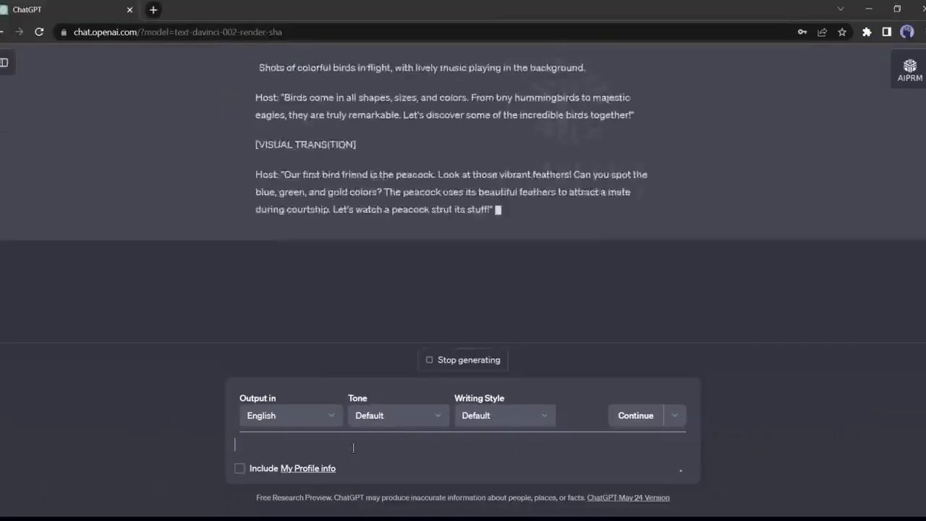
Step: Copy the host's opening greeting, "Hello there, little explorers!", from the generated script into a blank Google Docs document
scroll(422, 241, "up", 15)
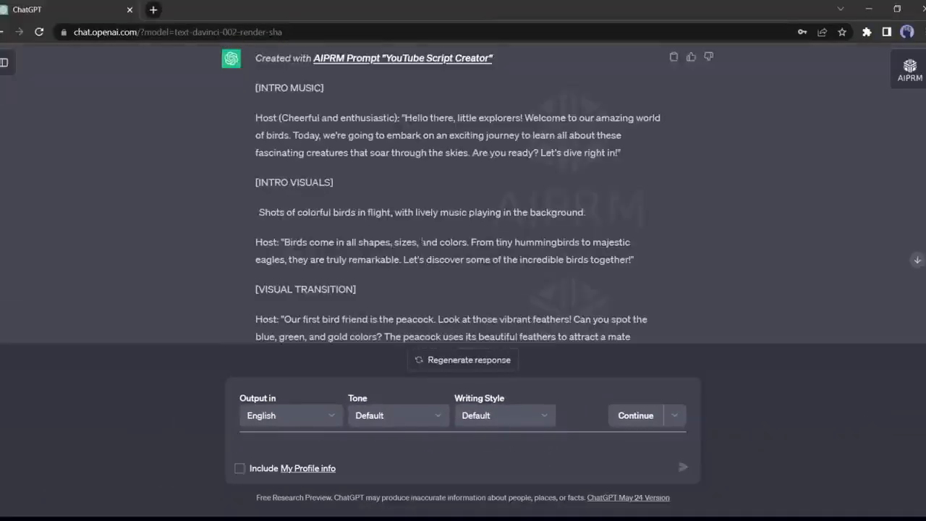
scroll(422, 242, "down", 1)
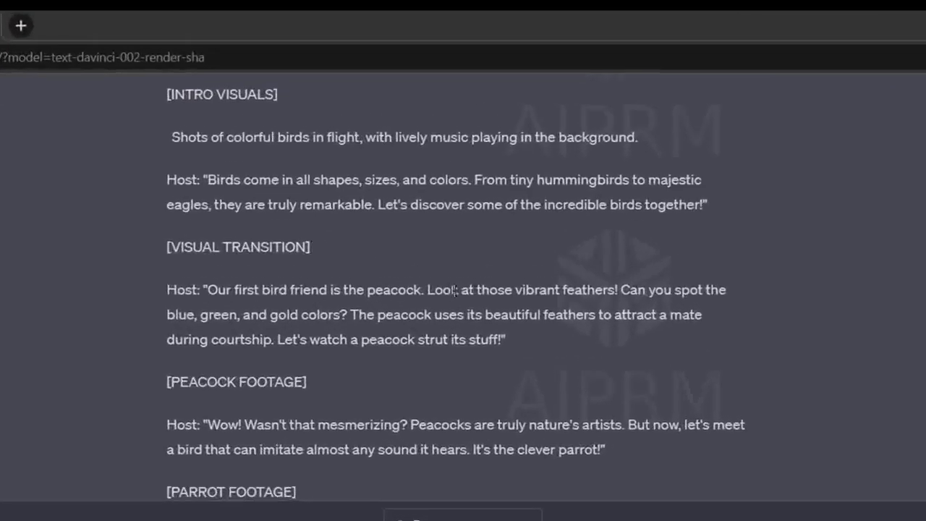
scroll(622, 293, "down", 1)
scroll(363, 230, "up", 3)
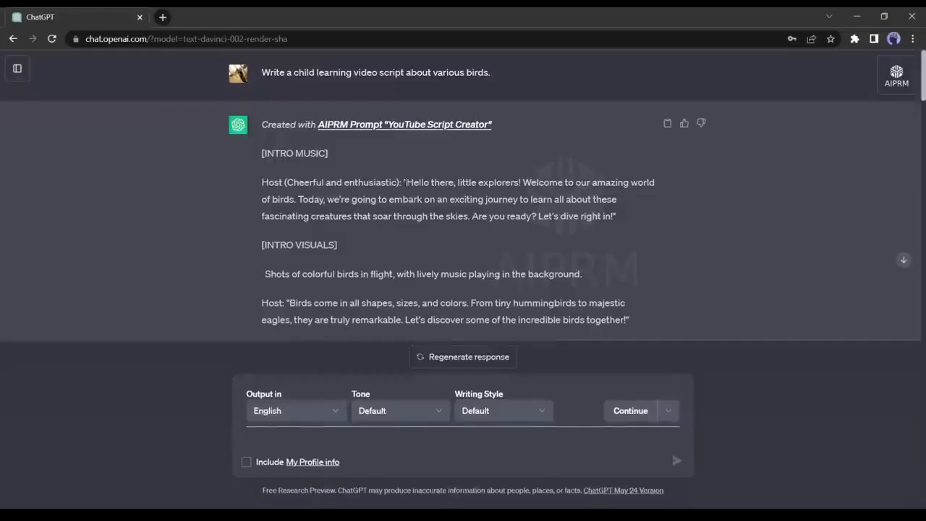
left_click_drag(405, 182, 612, 220)
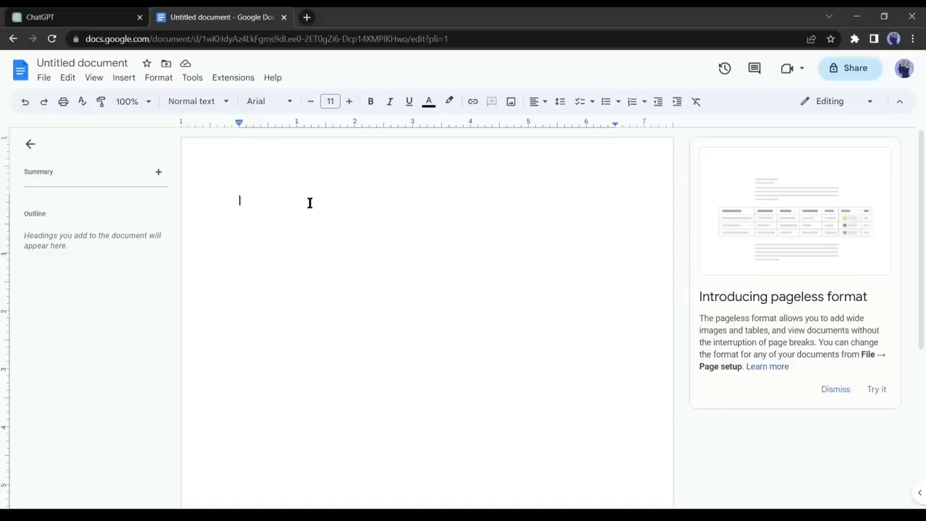
type("\"Hello there, little explorers! Welcome to our amazing world of birds. Today, we're going to embark on an exciting journey to learn all about these fascinating creatures that soar through the skies. Are you ready? Let's dive right in!\"")
Step: Copy the host lines about bird shapes and colors and about the peacock from ChatGPT into the Google Docs document
key("ctrl+shift+Tab")
scroll(258, 157, "down", 1)
left_click_drag(290, 182, 626, 199)
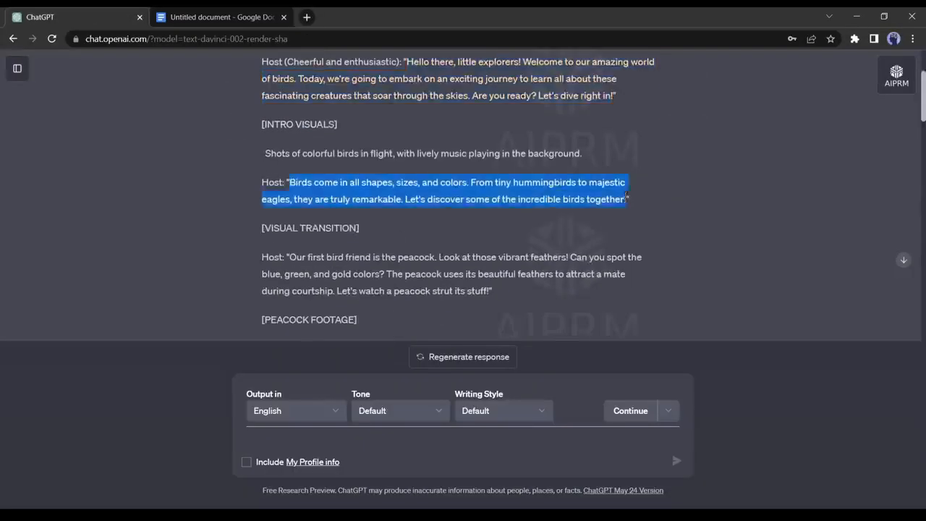
key("ctrl+Tab")
type("Birds come in all shapes, sizes, and colors. From tiny hummingbirds to majestic eagles, they are truly remarkable. Let's discover some of the incredible birds together!")
key("ctrl+shift+Tab")
scroll(605, 287, "down", 1)
left_click_drag(289, 196, 489, 230)
key("ctrl+Tab")
type("Our first bird friend is the peacock. Look at those vibrant feathers! Can you spot the blue, green, and gold colors? The peacock uses its beautiful feathers to attract a mate during courtship. Let's watch a peacock strut its stuff!")
Step: Copy the "Wow! Wasn't that mesmerizing?" and "Parrots are excellent mimics" host lines from ChatGPT into the Google Docs document
key("ctrl+shift+Tab")
left_click_drag(287, 161, 535, 198)
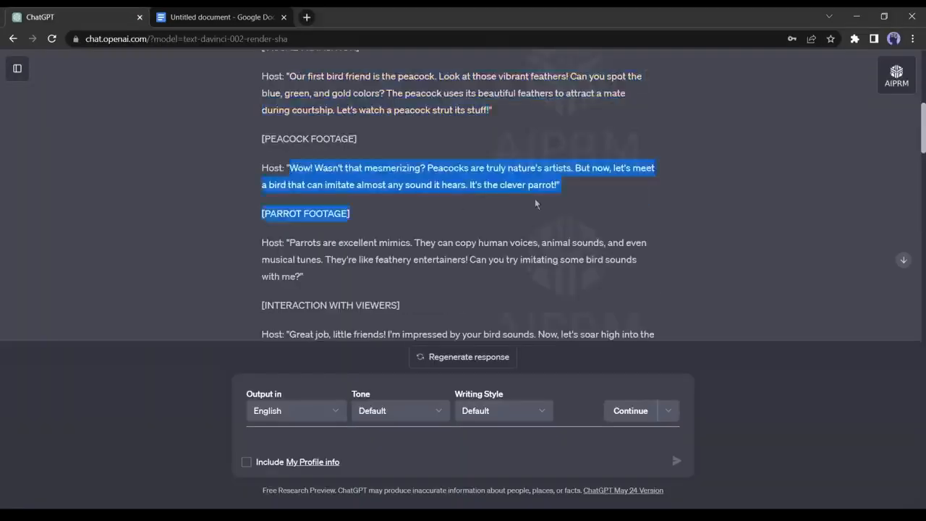
key("ctrl+Tab")
type("Wow! Wasn't that mesmerizing? Peacocks are truly nature's artists. But now, let's meet a bird that can imitate almost any sound it hears. It's the clever parrot!")
key("ctrl+shift+Tab")
scroll(463, 217, "down", 2)
left_click_drag(285, 122, 308, 155)
key("ctrl+Tab")
type("Parrots are excellent mimics. They can copy human voices, animal sounds, and even musical tunes. They're like feathery entertainers! Can you try imitating some bird sounds with me?")
Step: Copy the "Great job, little friends!" and "Eagles have incredible eyesight" host lines from ChatGPT into the Google Docs document
key("ctrl+shift+Tab")
left_click_drag(291, 91, 483, 109)
key("ctrl+Tab")
key("ctrl+v")
key("ctrl+shift+Tab")
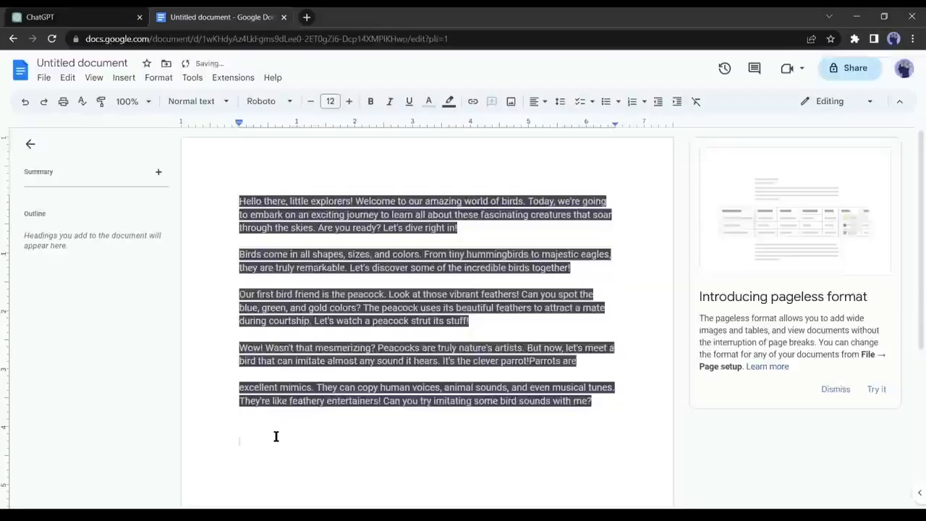
left_click_drag(289, 167, 397, 203)
key("ctrl+Tab")
type("Eagles have incredible eyesight and powerful wings that allow them to glide through the air effortlessly. They build enormous nests called eyries in tall trees or on cliff edges. Just imagine the view from up there!")
Step: Copy the host paragraph introducing the tiny hummingbird into the Google Docs document and return to the ChatGPT script
key("ctrl+shift+Tab")
scroll(397, 203, "down", 3)
left_click_drag(291, 109, 494, 143)
key("ctrl+Tab")
key("ctrl+v")
key("ctrl+shift+Tab")
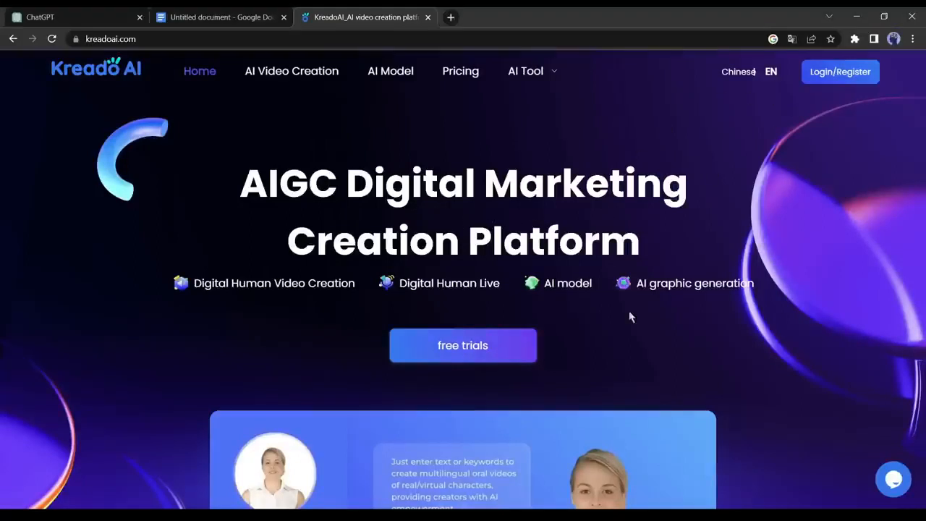
Step: Open the Kreado AI free trial and enter the account e-mail in the login form
left_click(471, 346)
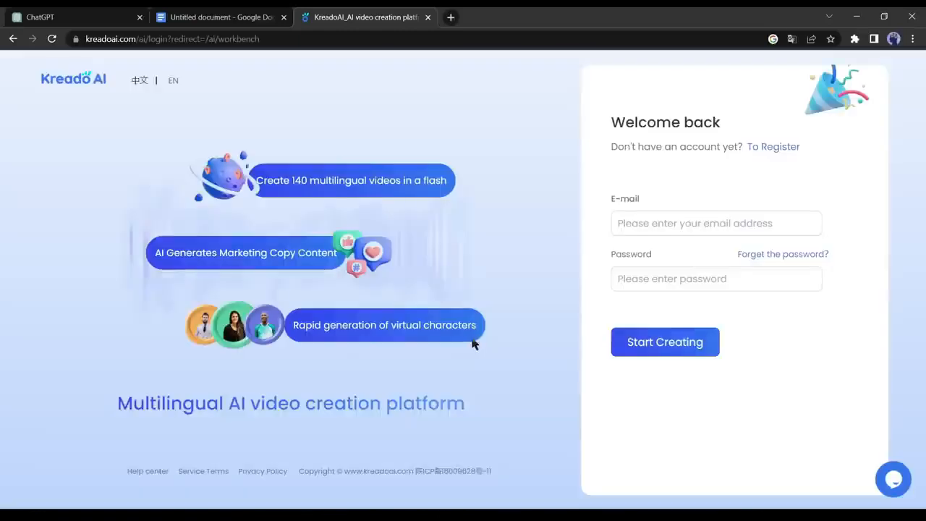
left_click(709, 220)
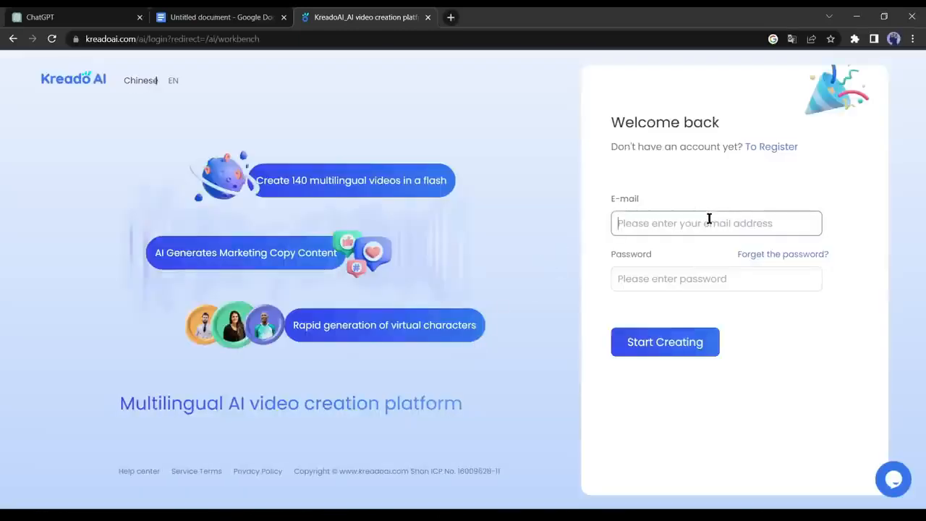
type("ai")
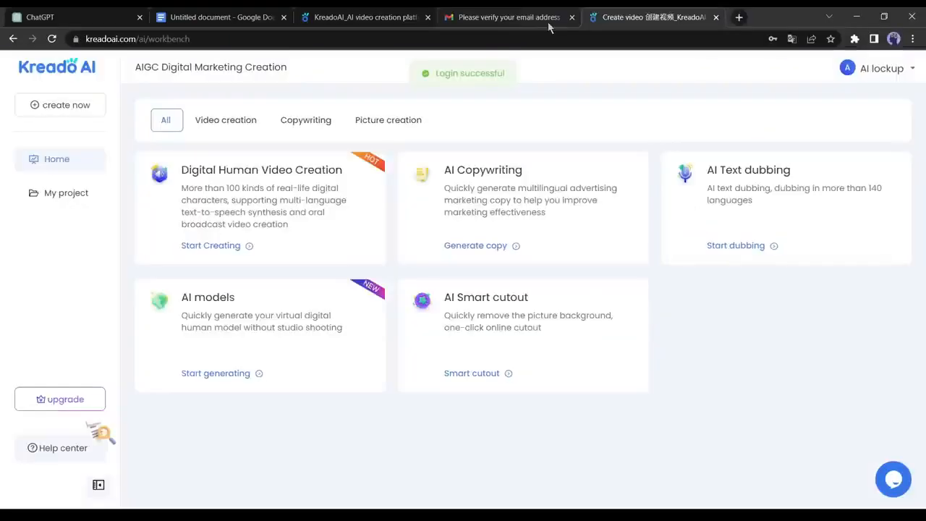
Step: Close the leftover Kreado AI homepage and verification e-mail pages, and open the AI Text dubbing tool
left_click(427, 17)
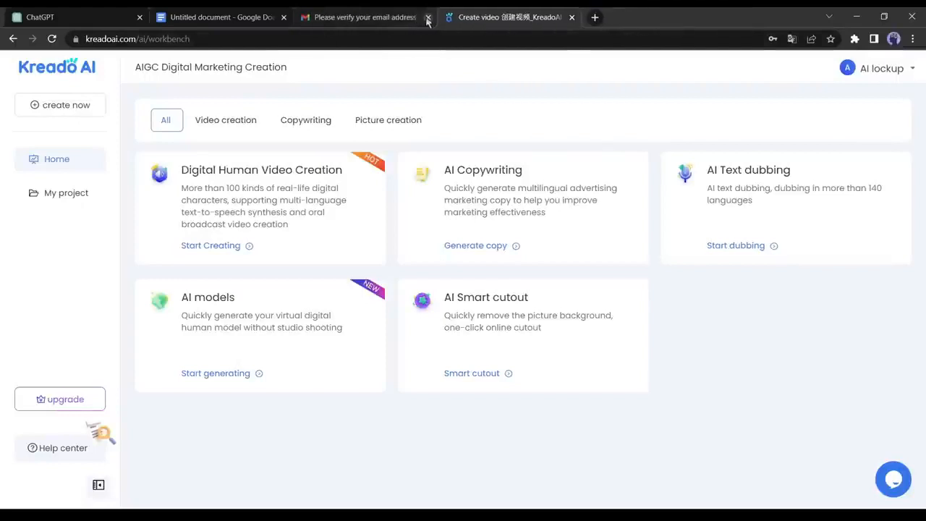
left_click(427, 17)
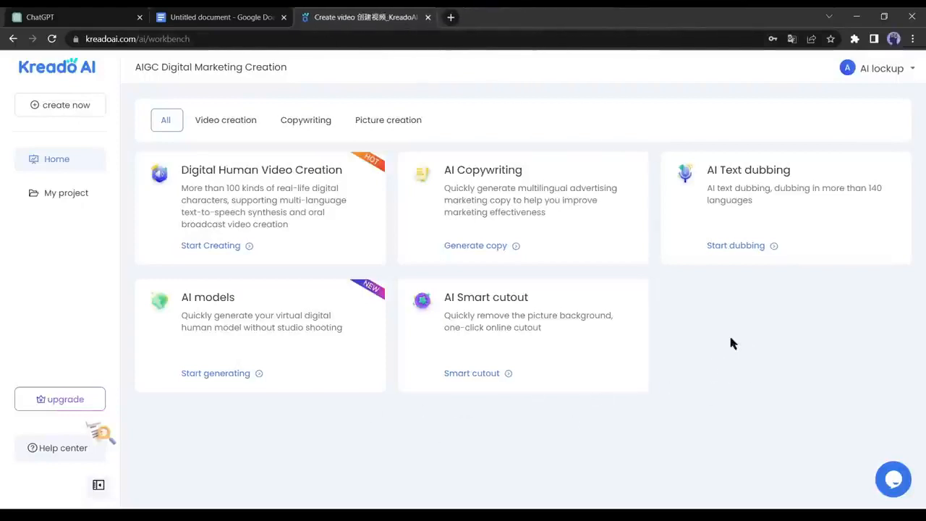
left_click(792, 212)
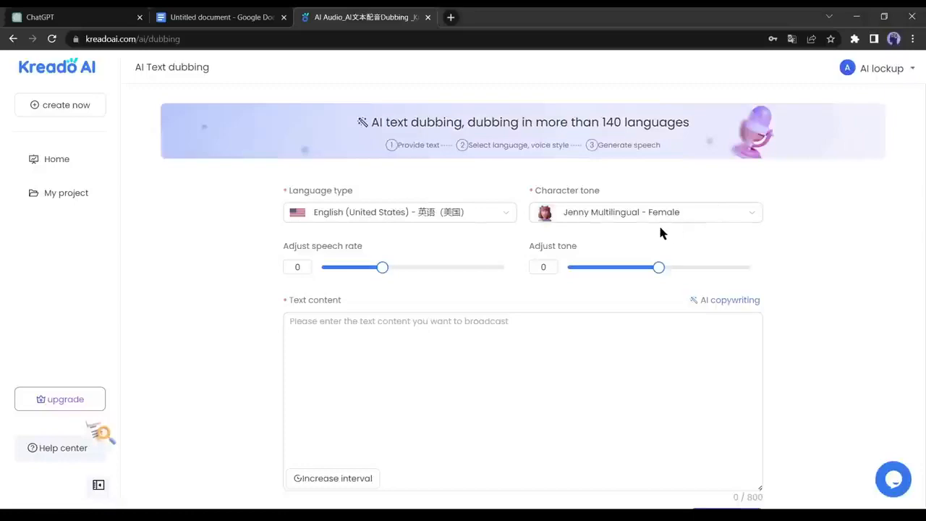
Step: Copy the opening greeting paragraph from the Google Docs document into the text content of the AI dubbing form
left_click(217, 16)
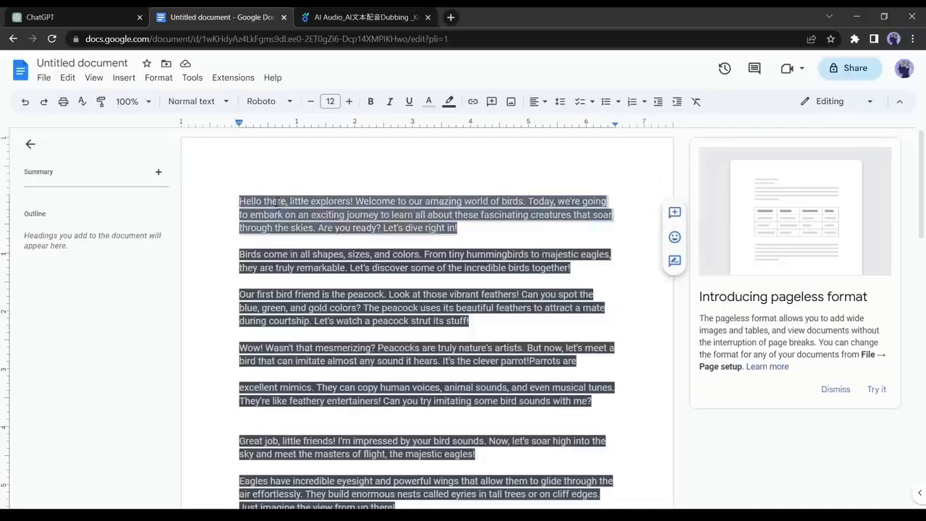
key("ctrl+c")
left_click(365, 17)
left_click(391, 349)
key("ctrl+v")
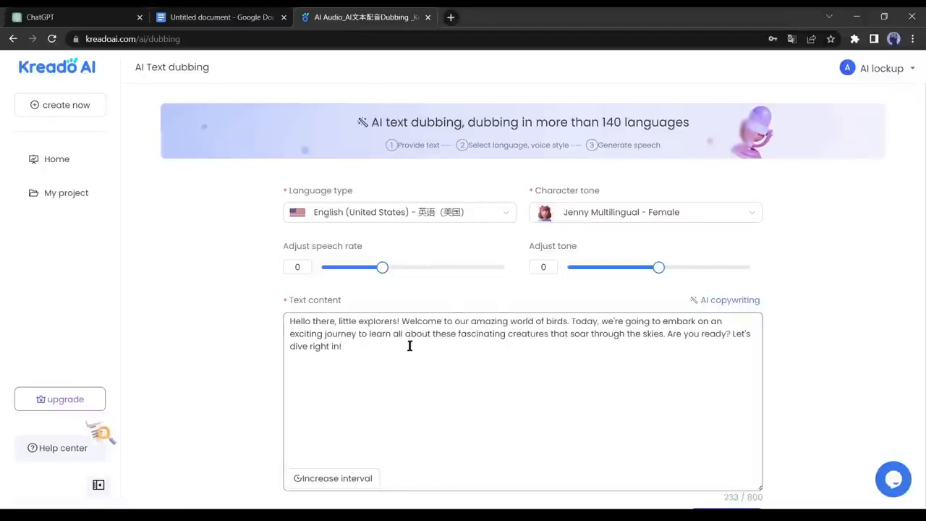
Step: Audition the greeting narration with the Jenny Multilingual voice and confirm generating its audio
scroll(409, 346, "down", 2)
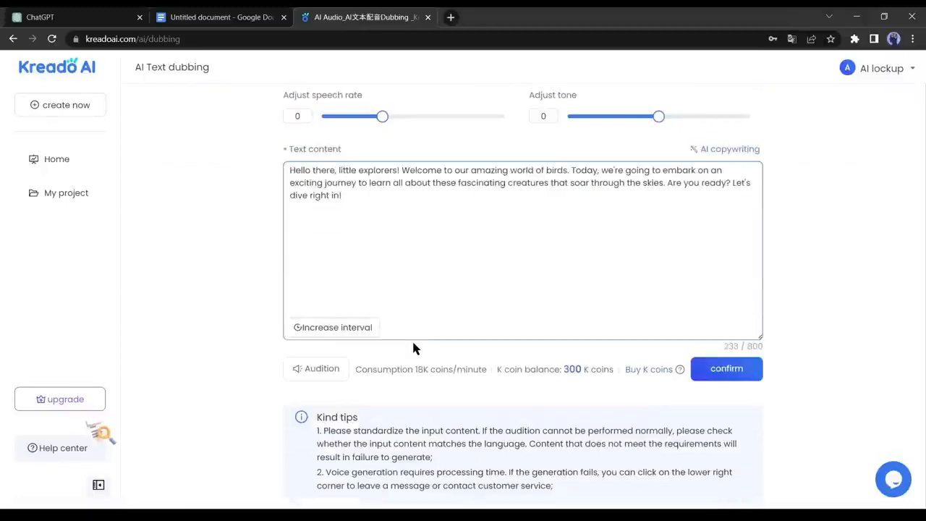
left_click(318, 370)
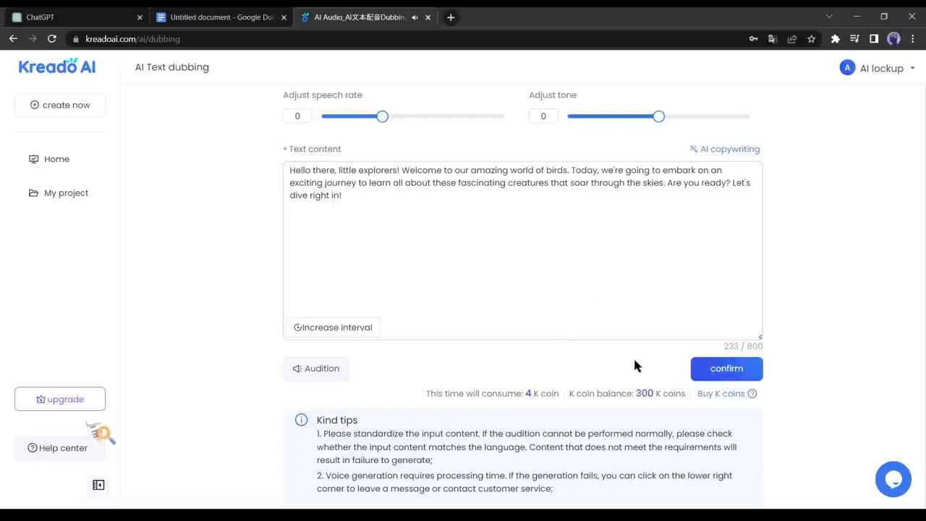
left_click(729, 370)
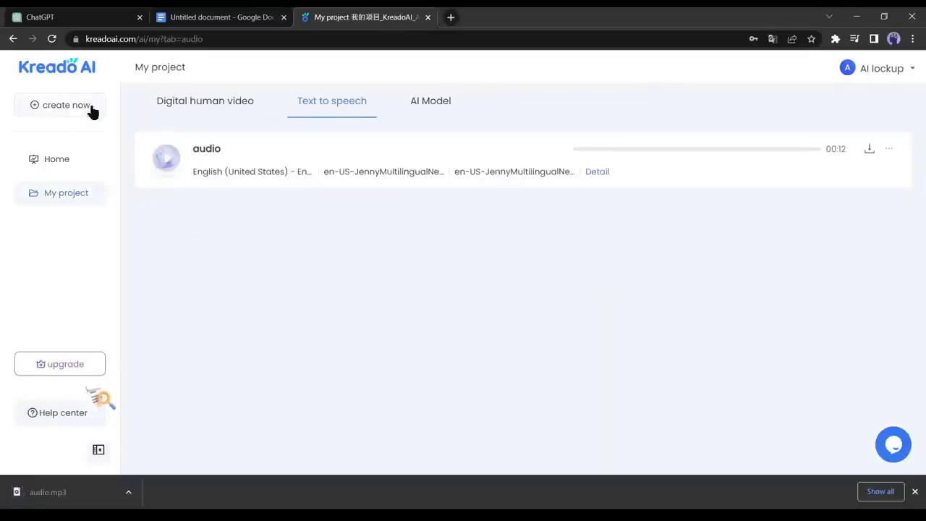
Step: Create a new AI text dubbing from the document paragraph starting "Birds come in all shapes, sizes, and colors" and confirm it
left_click(90, 109)
left_click(424, 303)
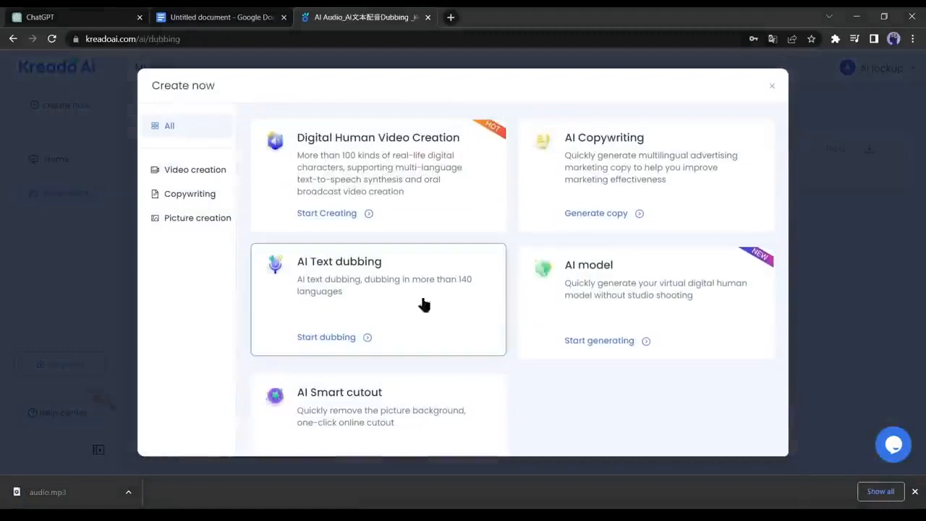
key("ctrl+shift+Tab")
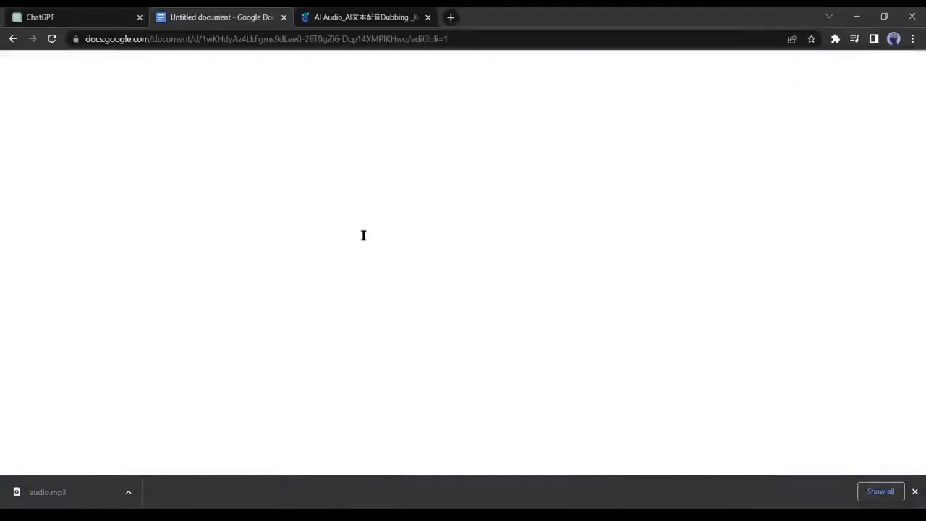
left_click_drag(240, 253, 587, 269)
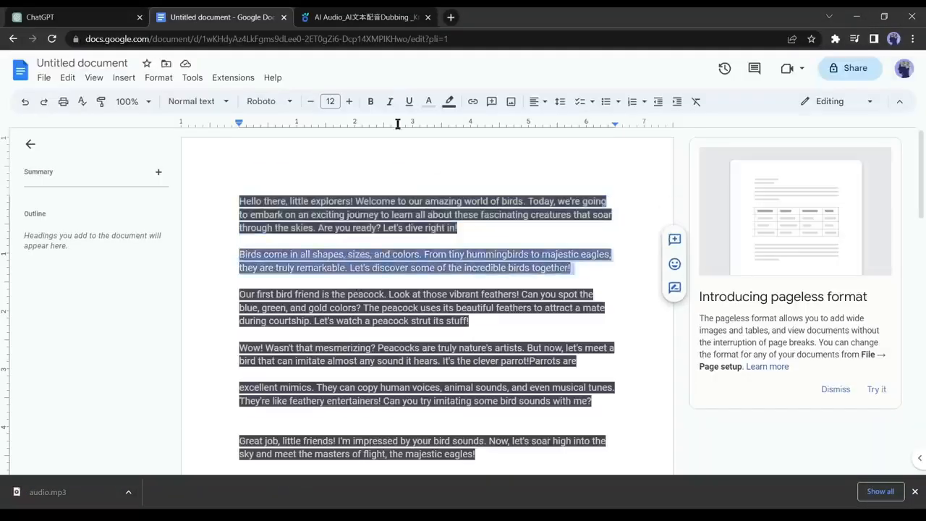
left_click(354, 21)
key("ctrl+v")
scroll(795, 325, "down", 3)
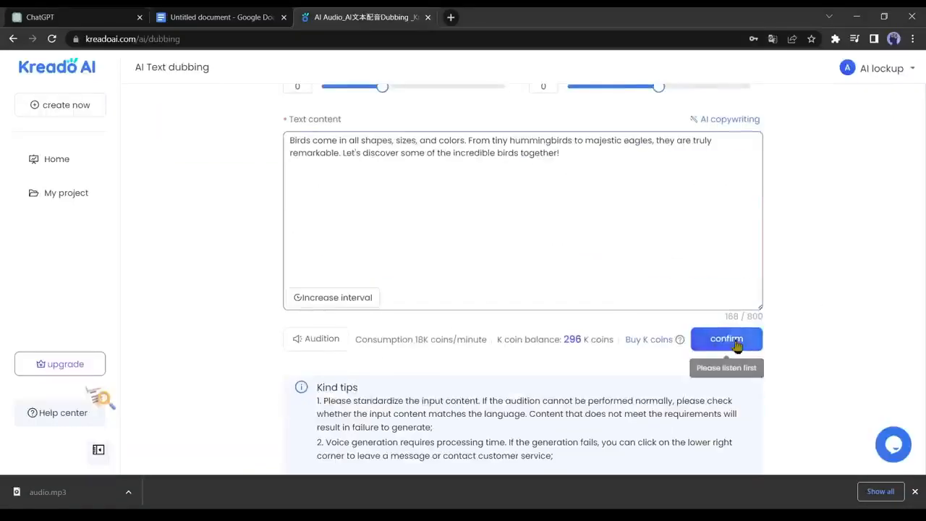
scroll(734, 341, "up", 1)
left_click(727, 405)
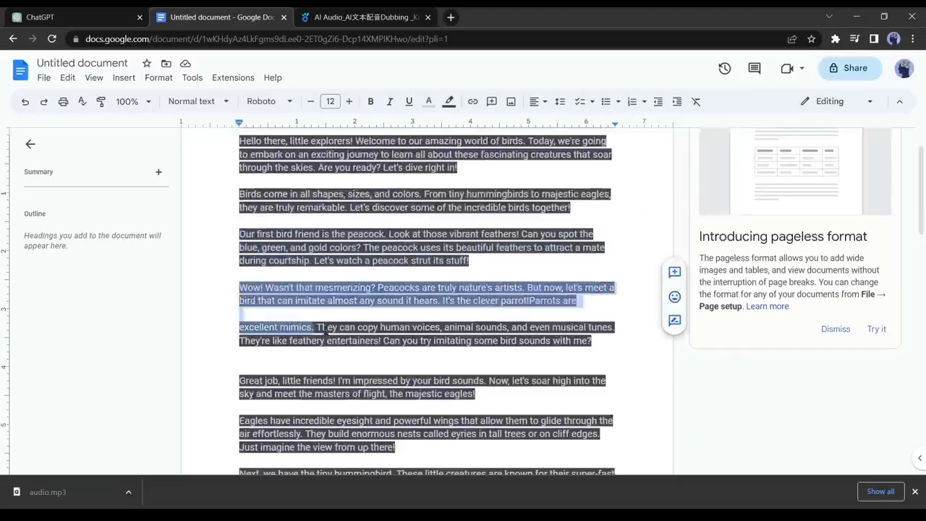
Step: Copy the document passage from "Wow! Wasn't that mesmerizing?" through "bird sounds with me?" for the following voiceover
right_click(599, 155)
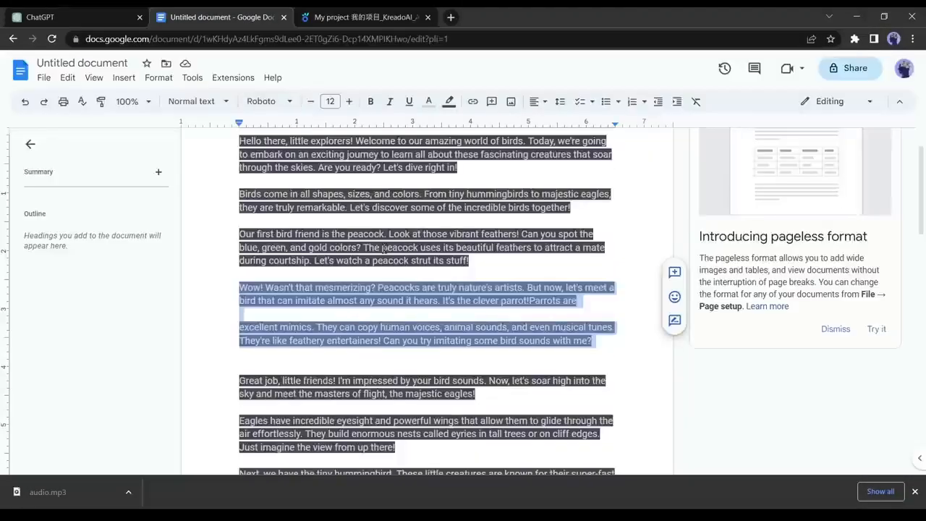
scroll(398, 241, "down", 3)
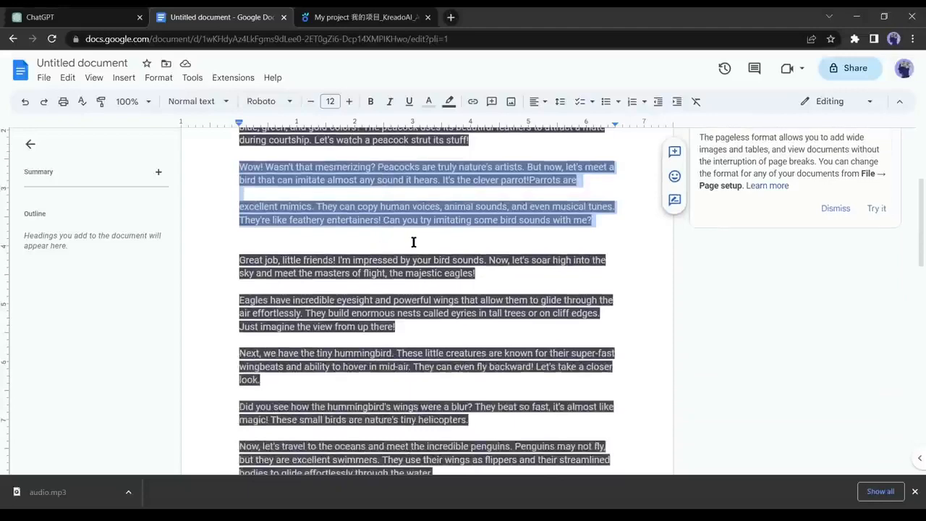
scroll(425, 223, "up", 4)
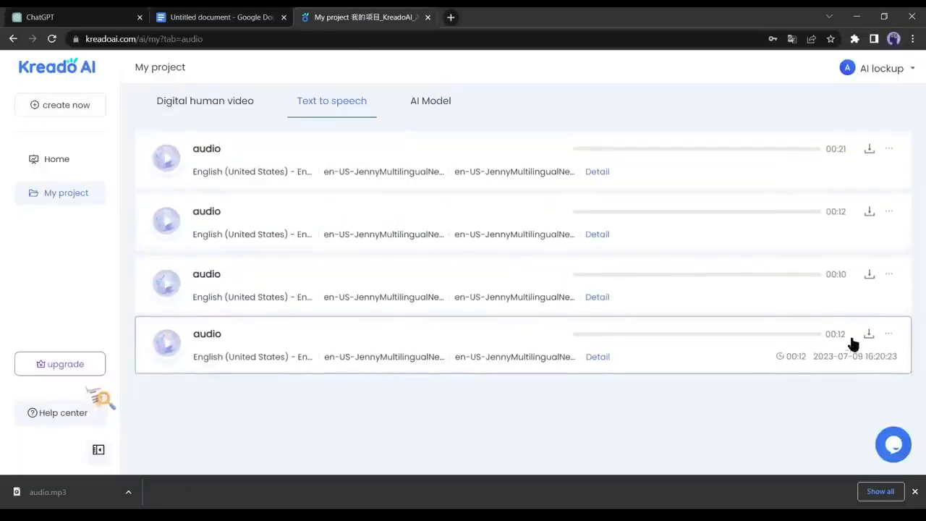
Step: Download the remaining generated narration audios from the text-to-speech projects in Kreado AI
left_click(868, 273)
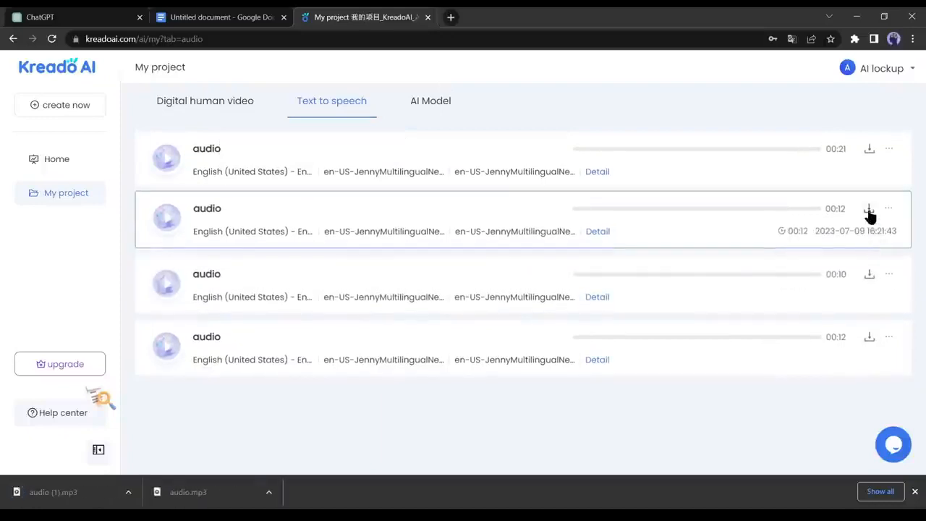
left_click(869, 210)
left_click(869, 148)
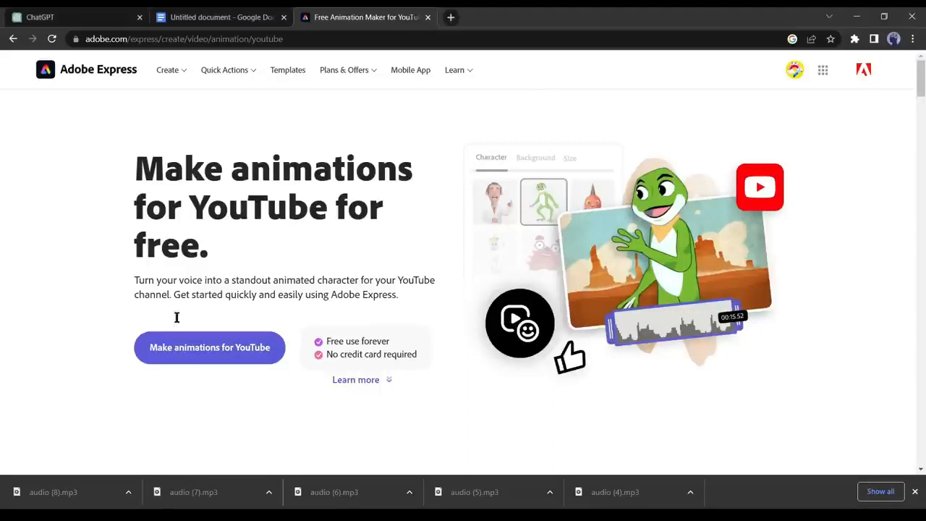
Step: Start making a YouTube animation in Adobe Express and choose the snowman with the red scarf from the Creatures characters
left_click(212, 362)
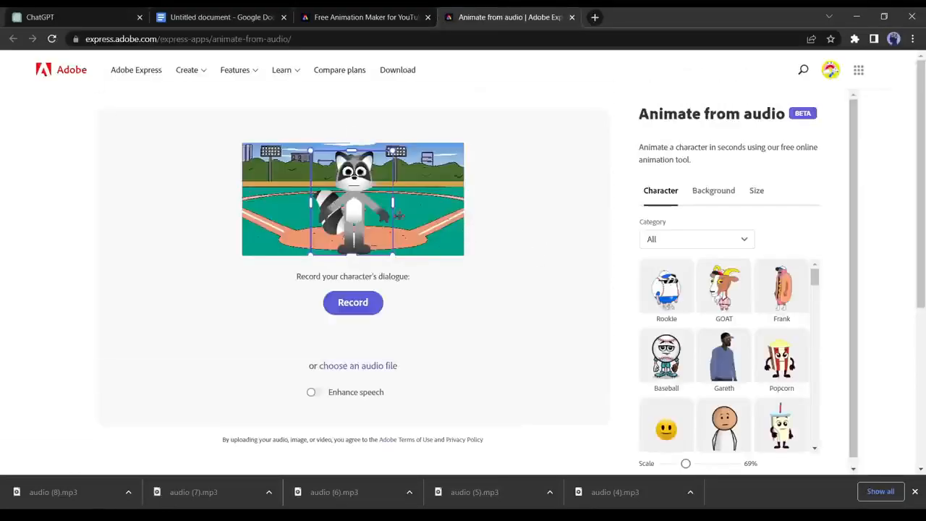
scroll(761, 307, "down", 10)
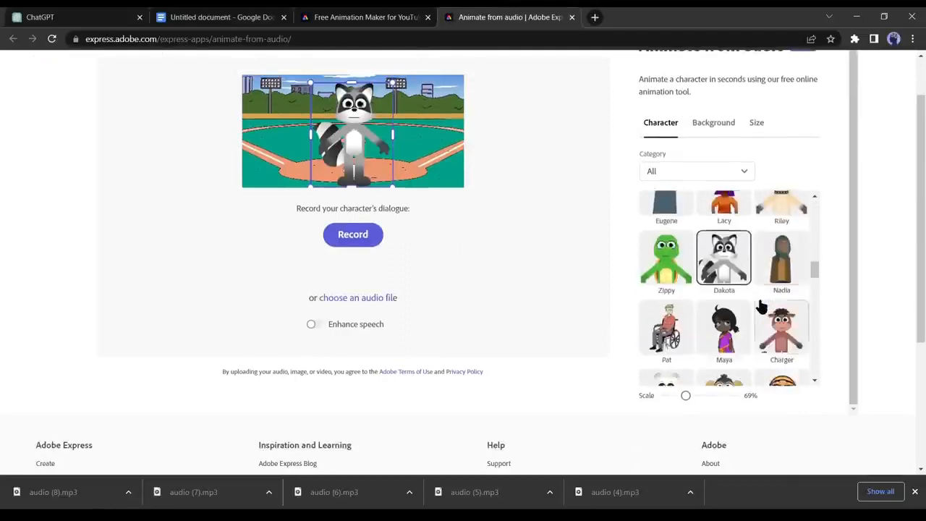
scroll(761, 307, "down", 10)
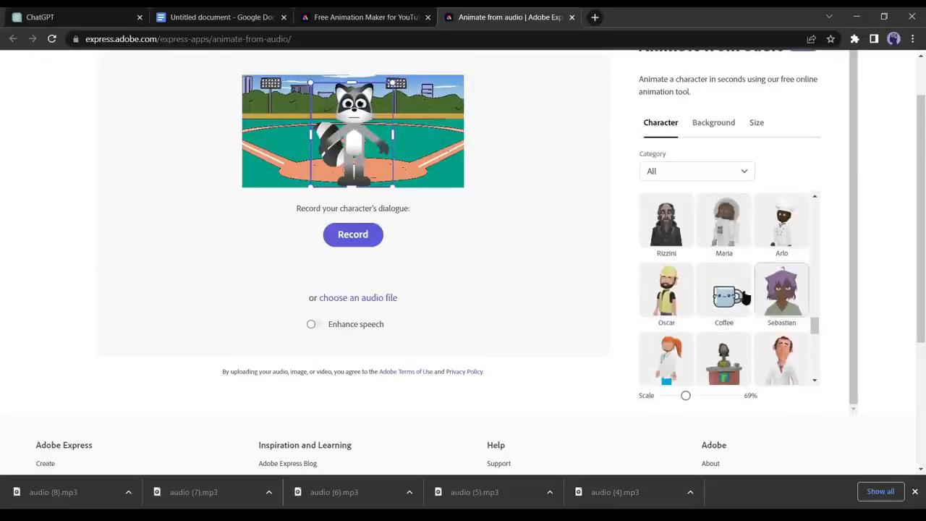
left_click(724, 172)
left_click(705, 273)
scroll(694, 282, "down", 1)
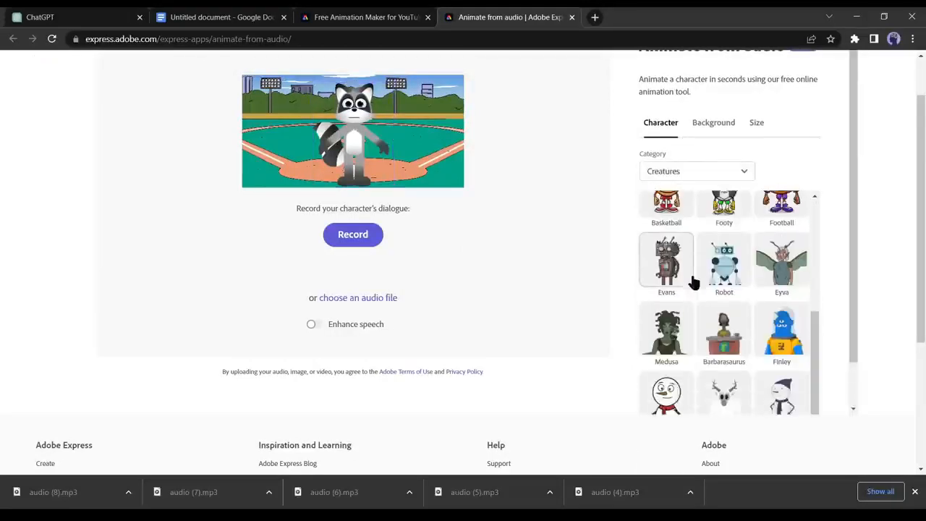
scroll(693, 282, "down", 1)
left_click(664, 350)
scroll(424, 219, "up", 2)
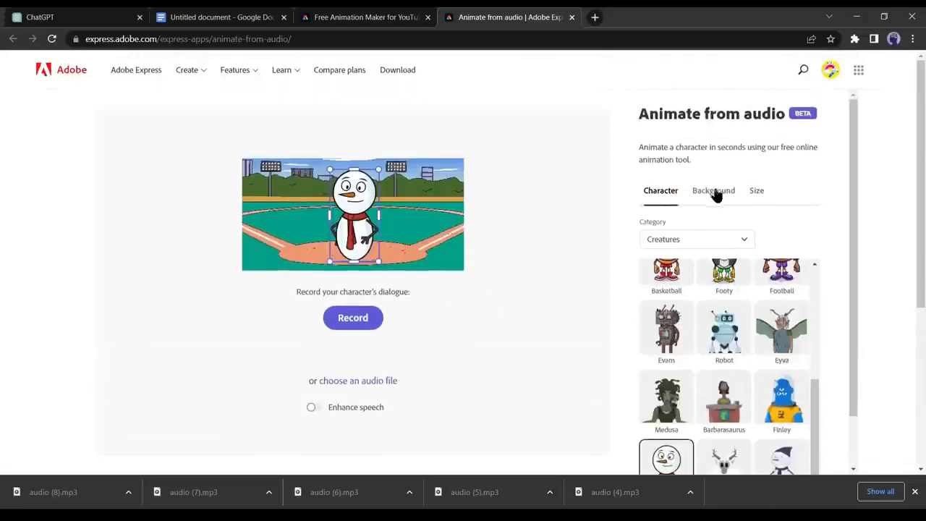
Step: Set the background to the custom green colour #51BD51 and move the snowman down to the scene's lower edge
left_click(714, 190)
scroll(850, 282, "down", 6)
left_click(664, 195)
scroll(356, 246, "up", 2)
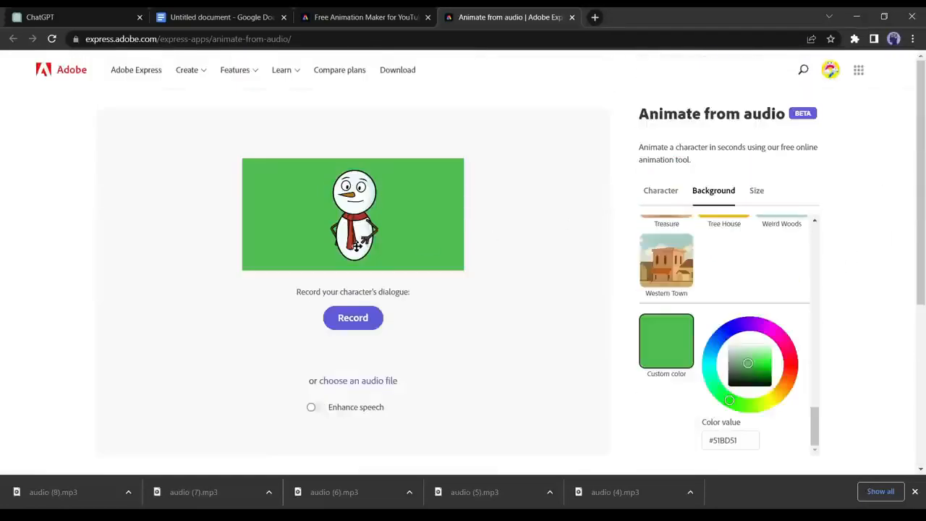
left_click_drag(357, 246, 357, 256)
Step: Set the output size to YouTube landscape, 1920 x 1080, and add the audio (4).mp3 narration
left_click(756, 190)
left_click(752, 224)
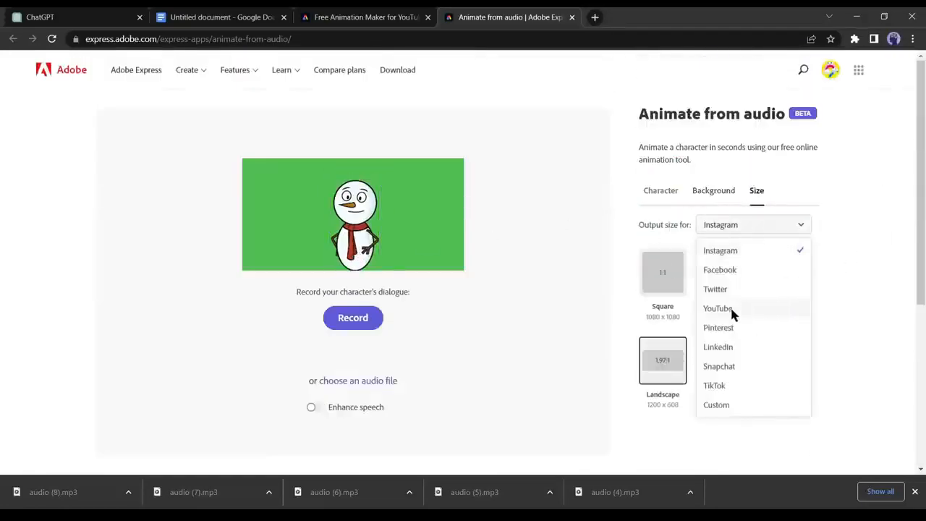
left_click(730, 306)
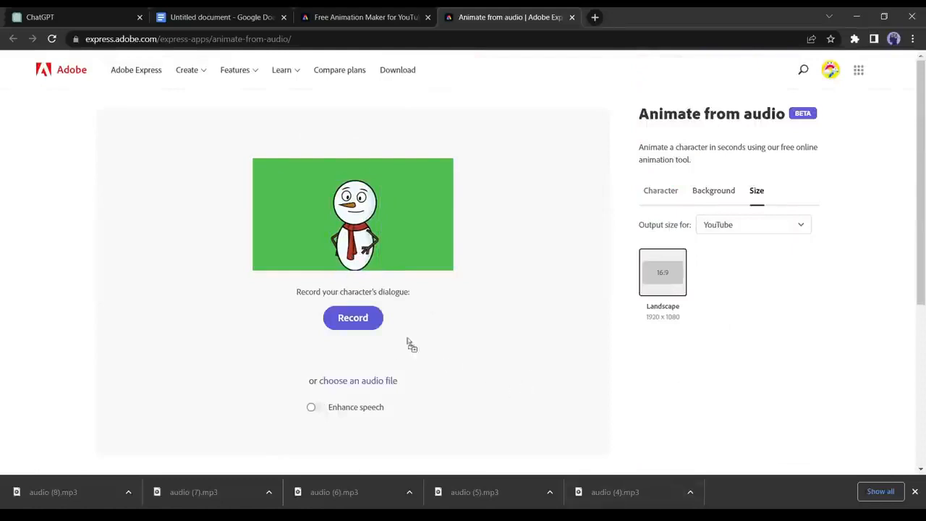
left_click_drag(408, 341, 402, 377)
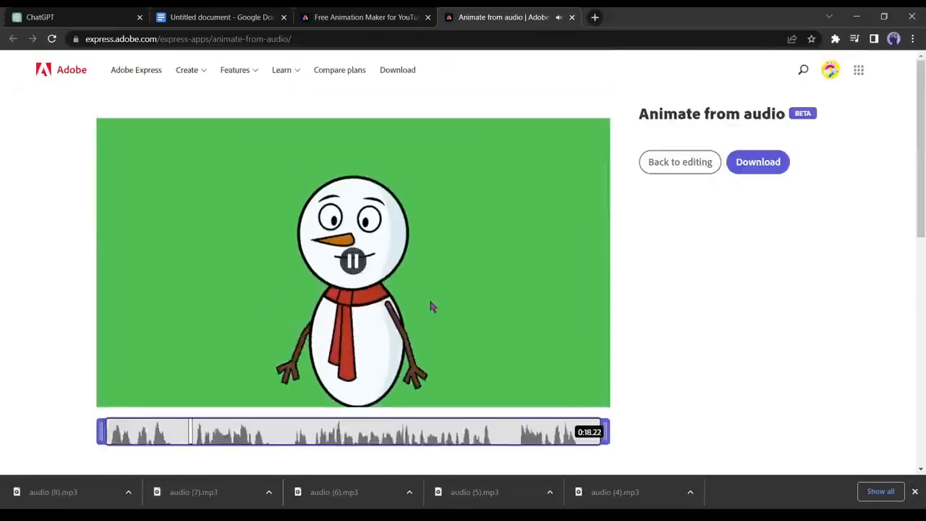
Step: Trim the end of the animated snowman clip to 0:17.82 and download the video
scroll(405, 311, "down", 2)
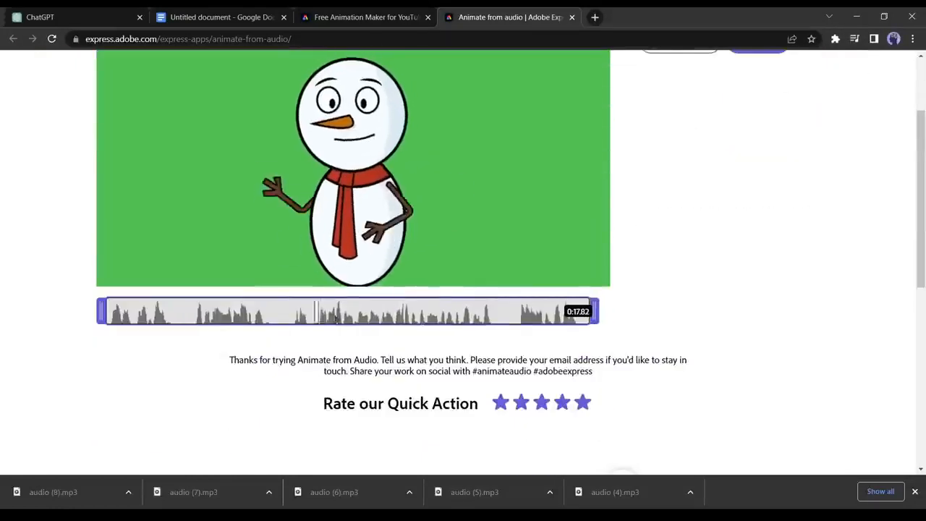
scroll(460, 321, "up", 2)
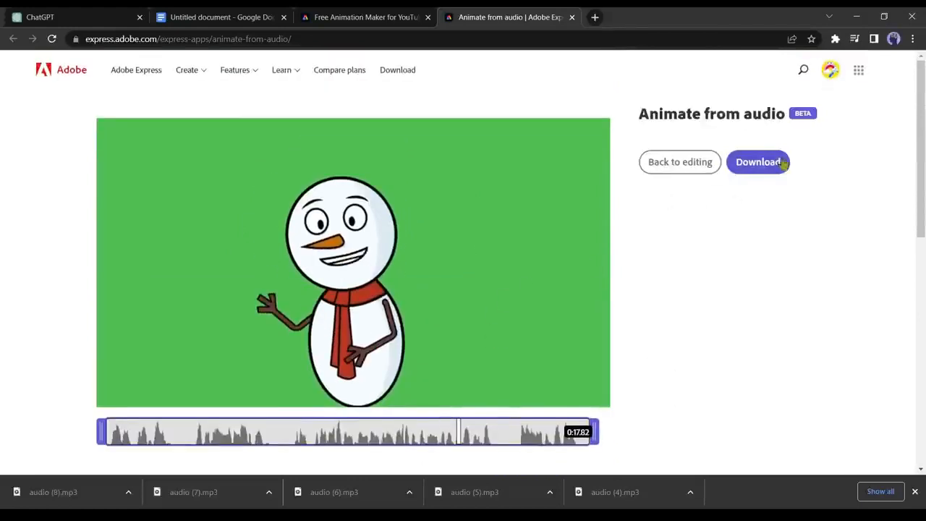
left_click(763, 168)
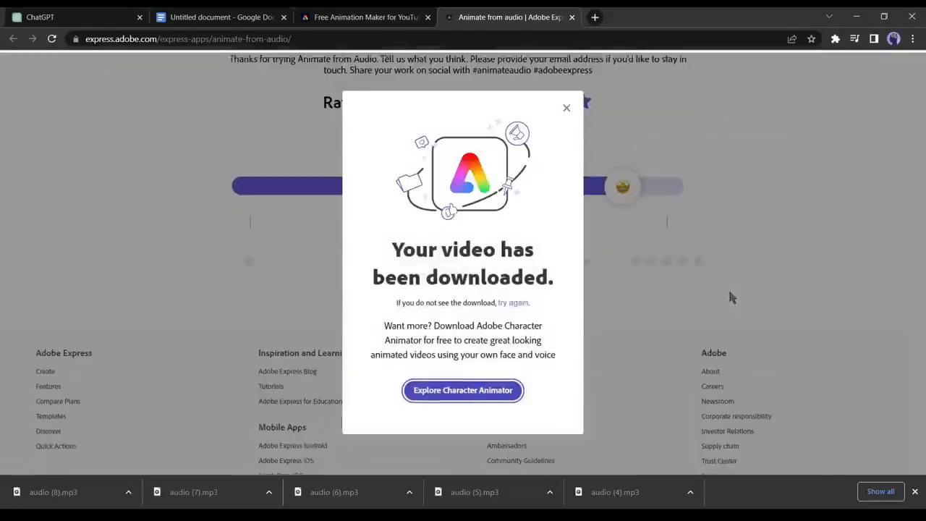
left_click(567, 108)
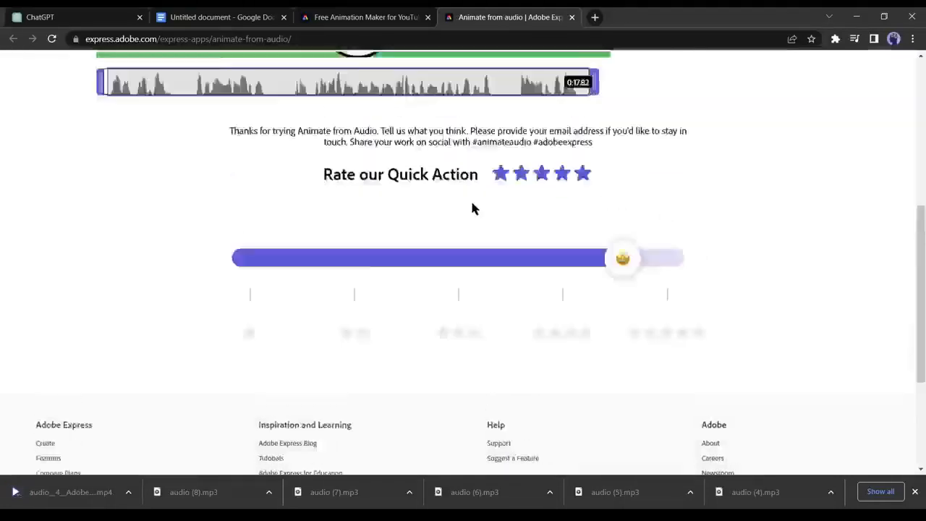
Step: Return to editing the snowman animation and start replacing its narration audio
scroll(473, 207, "up", 5)
left_click(669, 161)
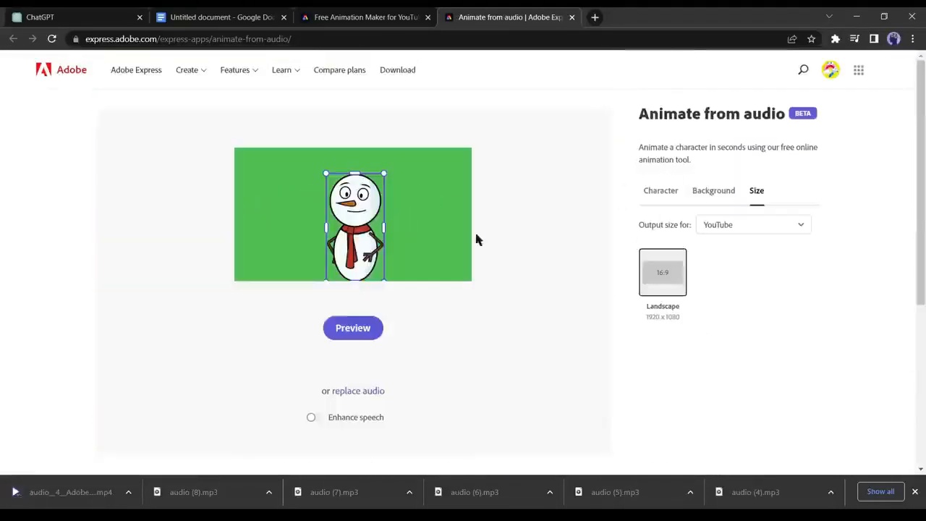
left_click(370, 391)
scroll(814, 340, "down", 8)
scroll(816, 181, "up", 8)
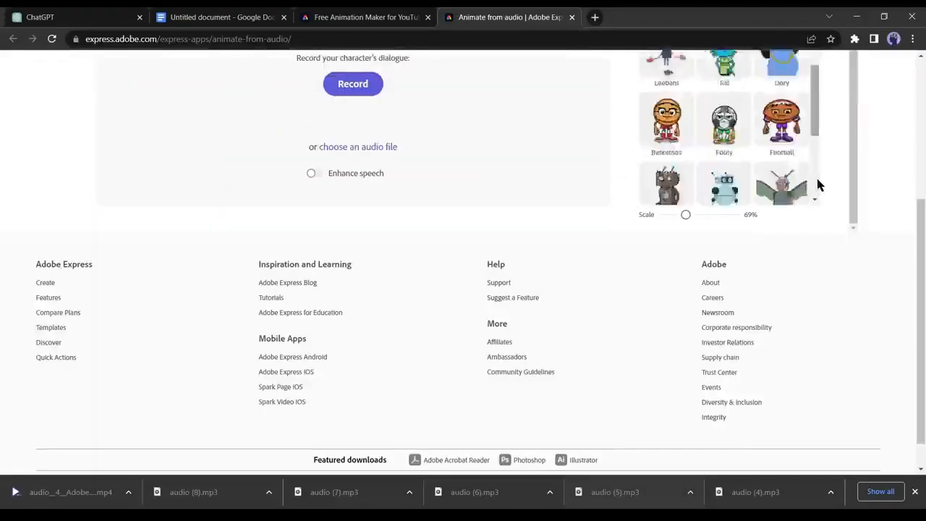
Step: Apply the custom green background to the second snowman animation
left_click(715, 191)
scroll(768, 353, "down", 12)
left_click(666, 394)
scroll(694, 347, "up", 3)
Step: Set the second animation's output to YouTube landscape, generate it from the next narration file, and download it
left_click(756, 191)
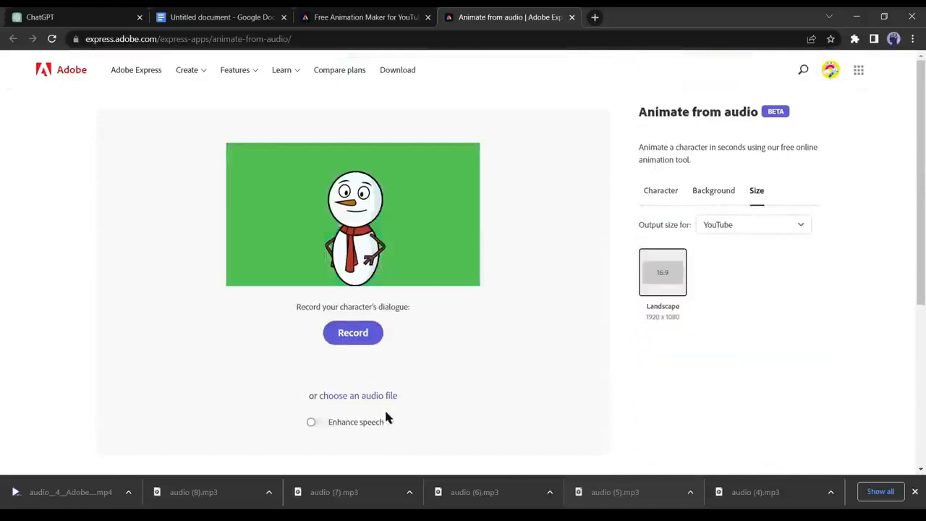
left_click(358, 395)
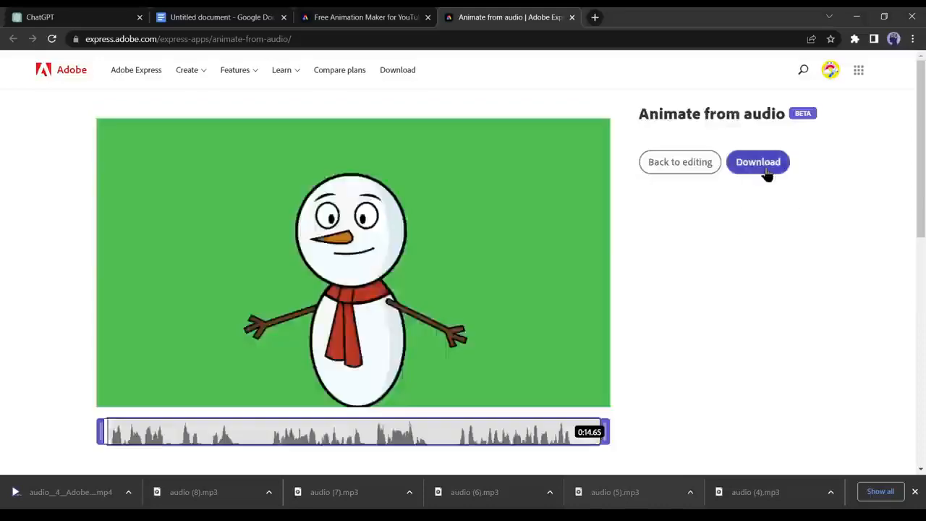
left_click(765, 170)
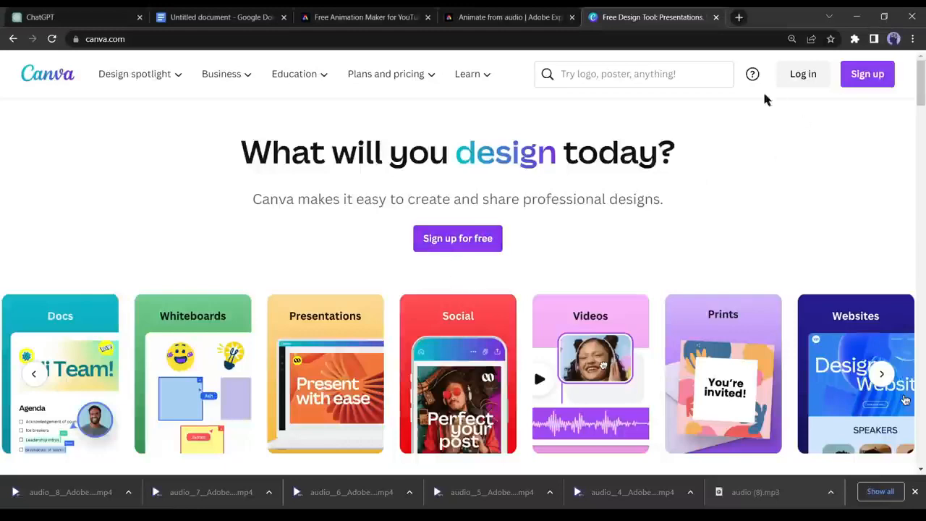
Step: Log in to Canva and create a new blank video design
left_click(803, 74)
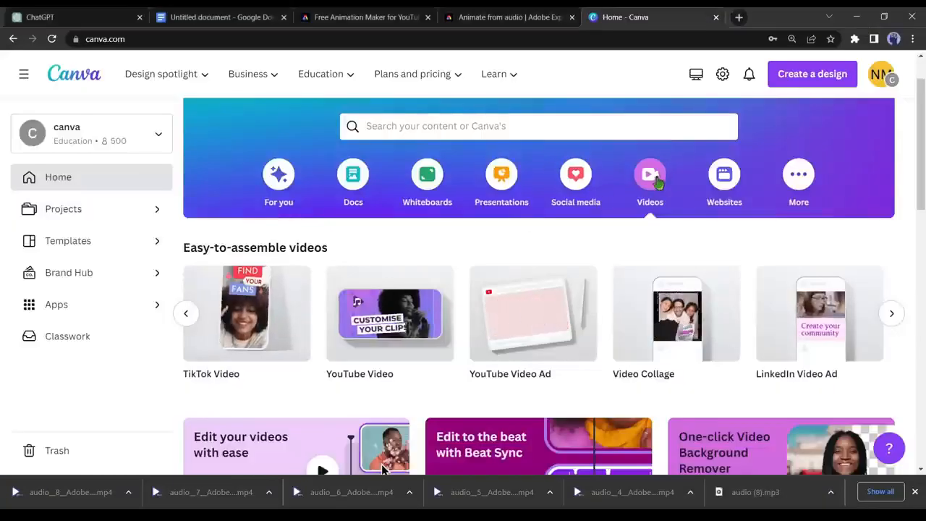
left_click(518, 329)
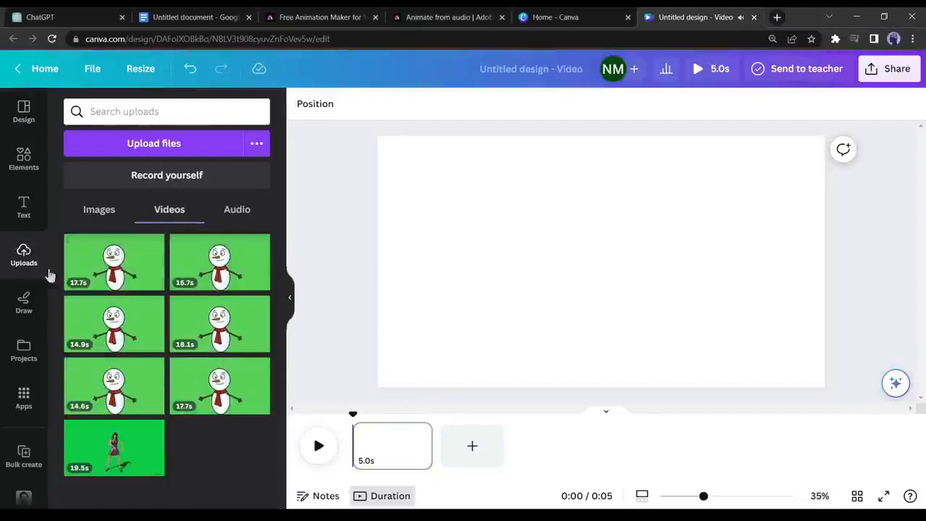
Step: Search the elements library for "forest background" and show only the graphics
left_click(24, 155)
left_click(155, 112)
type("Forest")
left_click(162, 169)
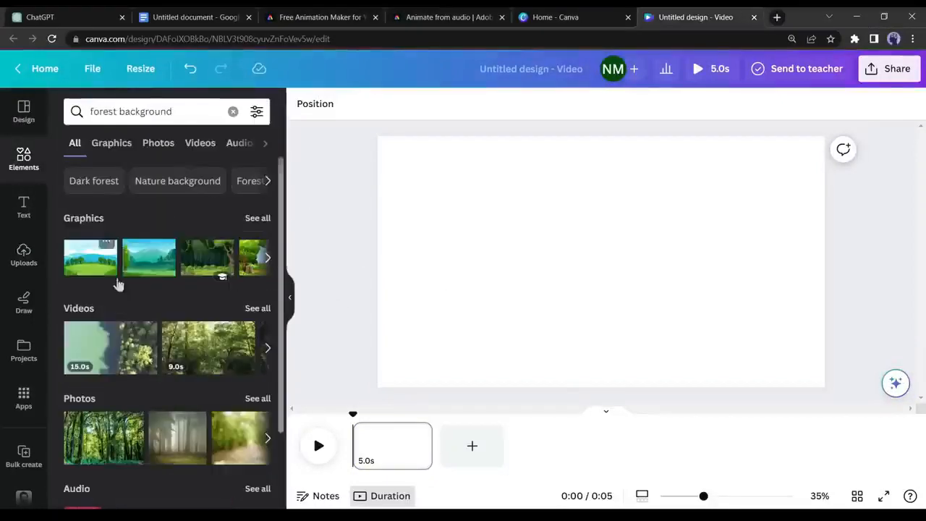
left_click(111, 143)
Step: Add the meadow graphic with trees and teal mountains to the page and enlarge it to fill the whole frame
scroll(150, 293, "down", 2)
scroll(151, 295, "down", 4)
left_click(99, 373)
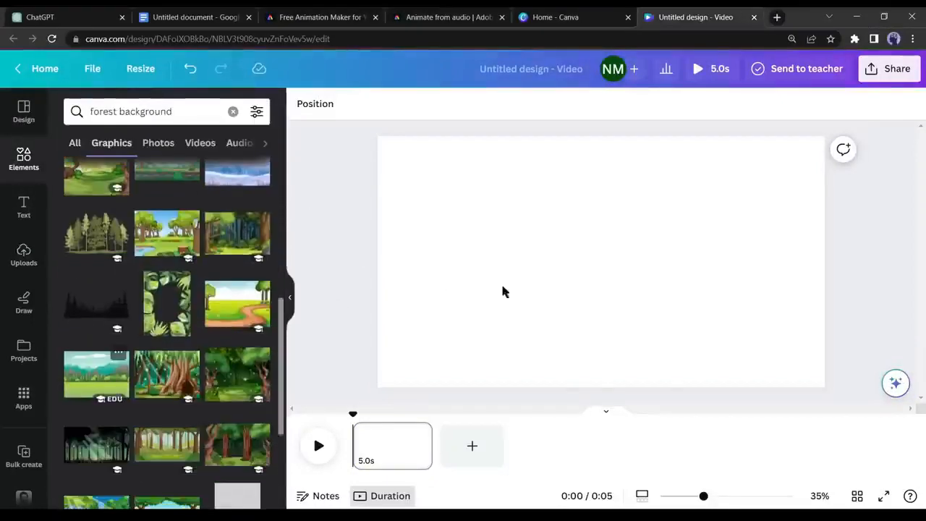
left_click_drag(551, 250, 469, 225)
left_click_drag(661, 337, 730, 387)
left_click_drag(731, 261, 828, 261)
left_click(845, 200)
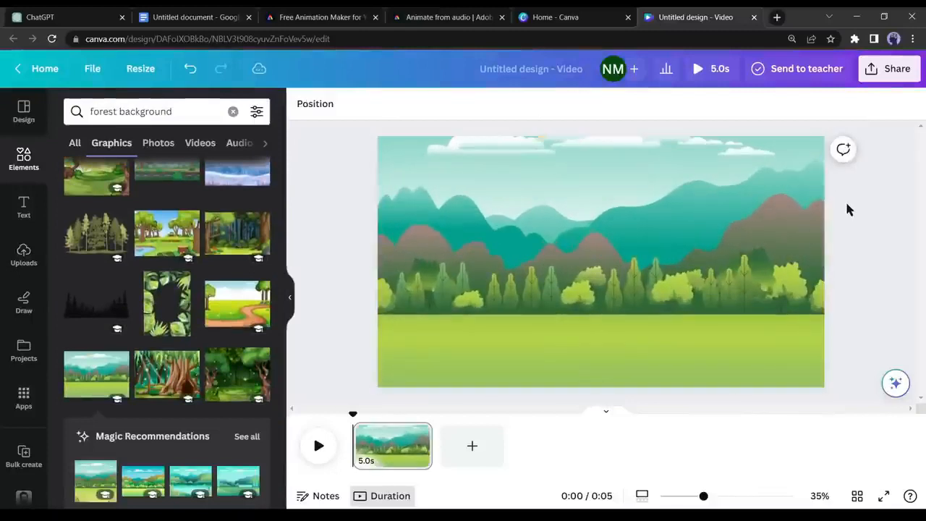
Step: Set the timing of the forest background page to 18.0 seconds
left_click(374, 456)
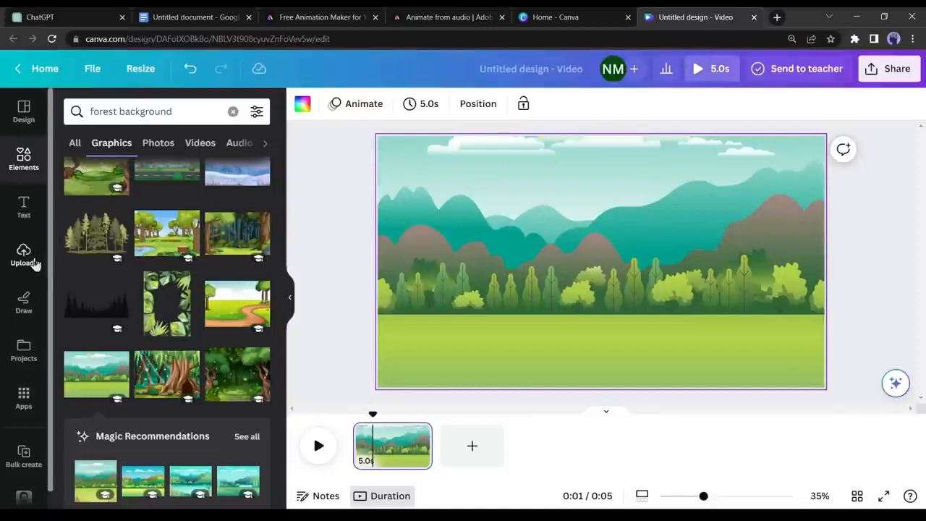
left_click(409, 106)
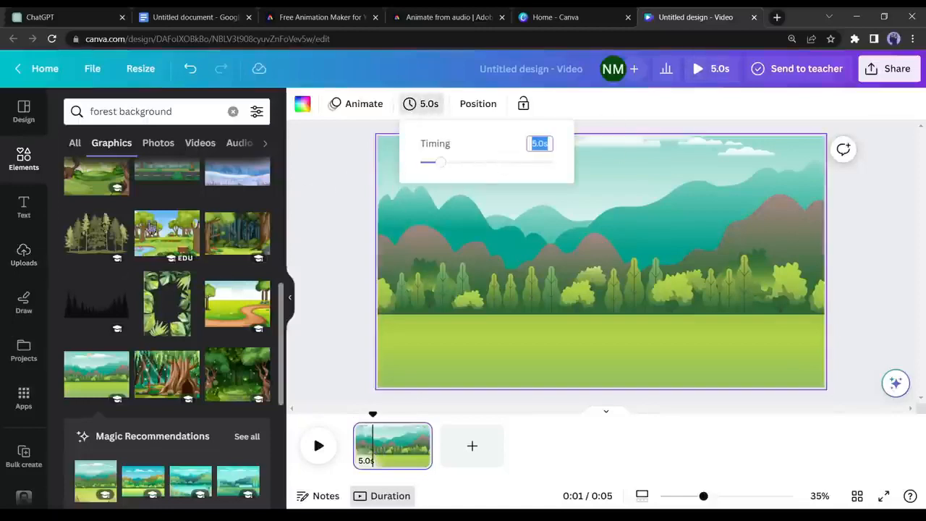
left_click(22, 261)
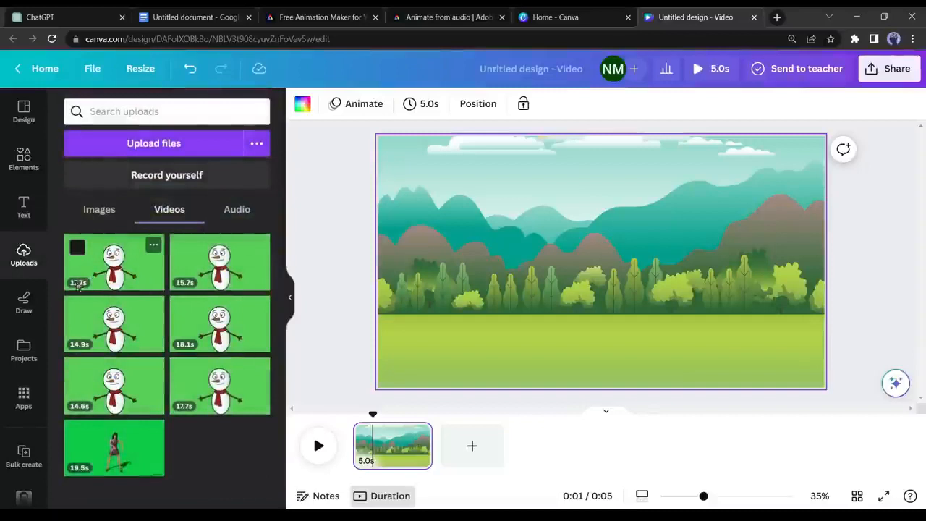
left_click(419, 106)
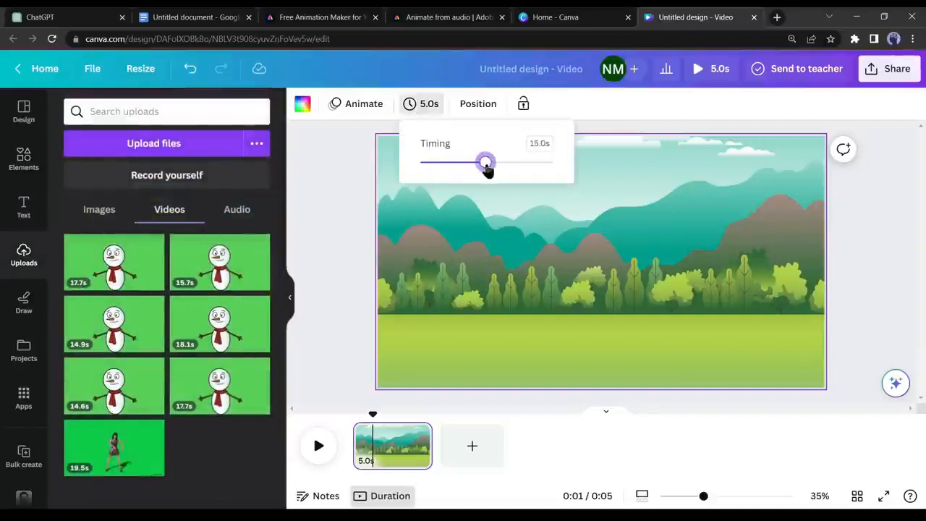
left_click_drag(492, 168, 498, 161)
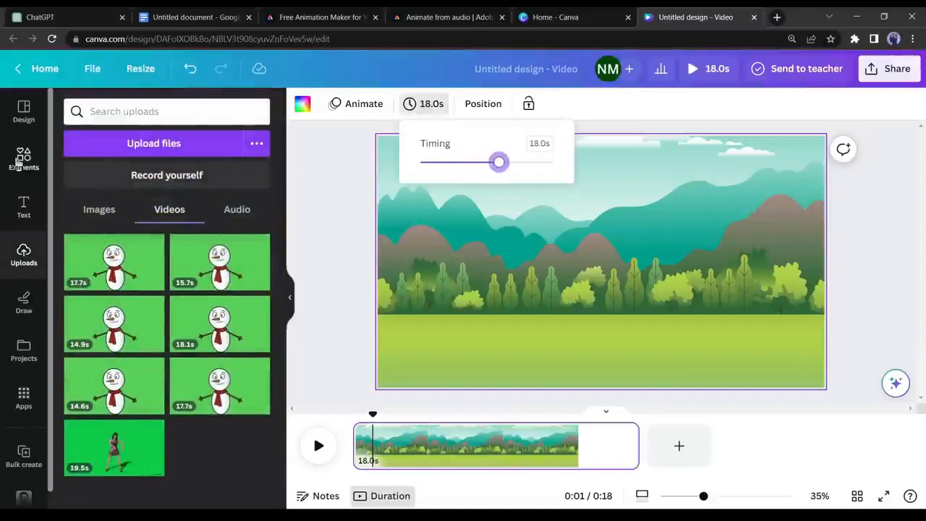
Step: Search the elements library for "animated trees"
left_click(26, 162)
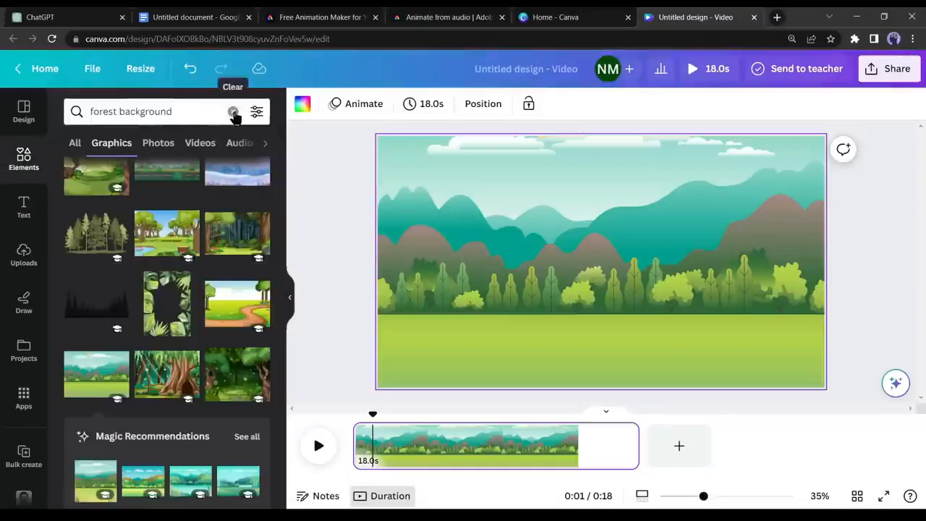
left_click(178, 116)
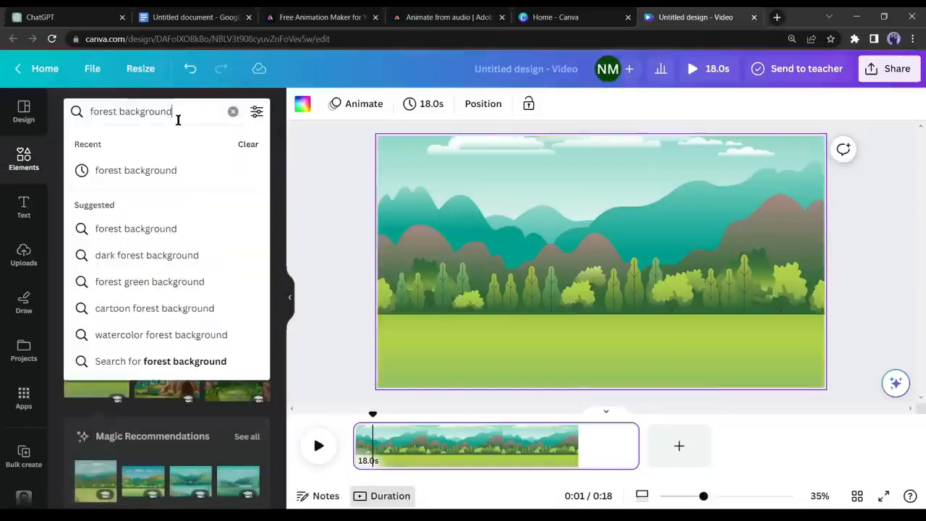
triple_click(178, 113)
type("animated trees")
key("Return")
Step: Add the broad green tree on the meadow's left side and the slim light-green tree beside it, scaling both down
left_click(105, 311)
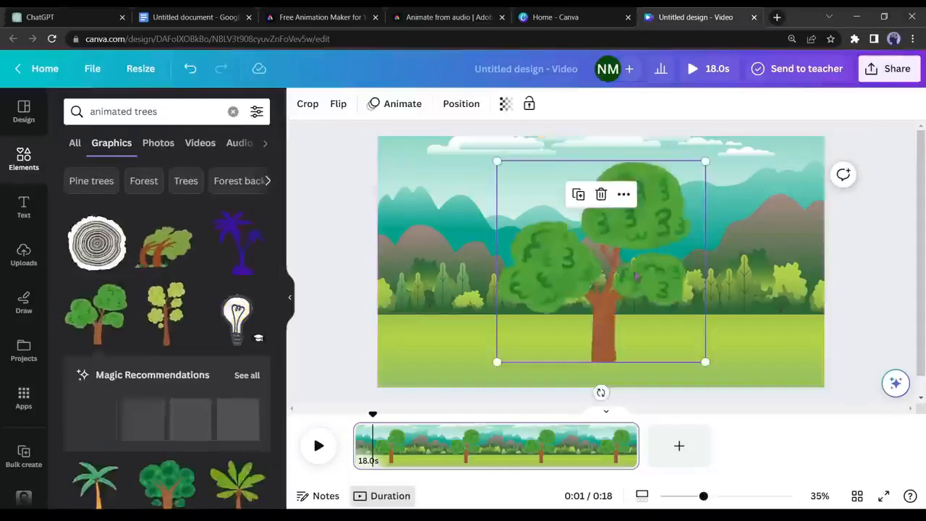
left_click_drag(597, 268, 469, 253)
left_click_drag(577, 145, 534, 188)
left_click_drag(452, 271, 453, 250)
left_click(167, 313)
left_click_drag(669, 161, 620, 237)
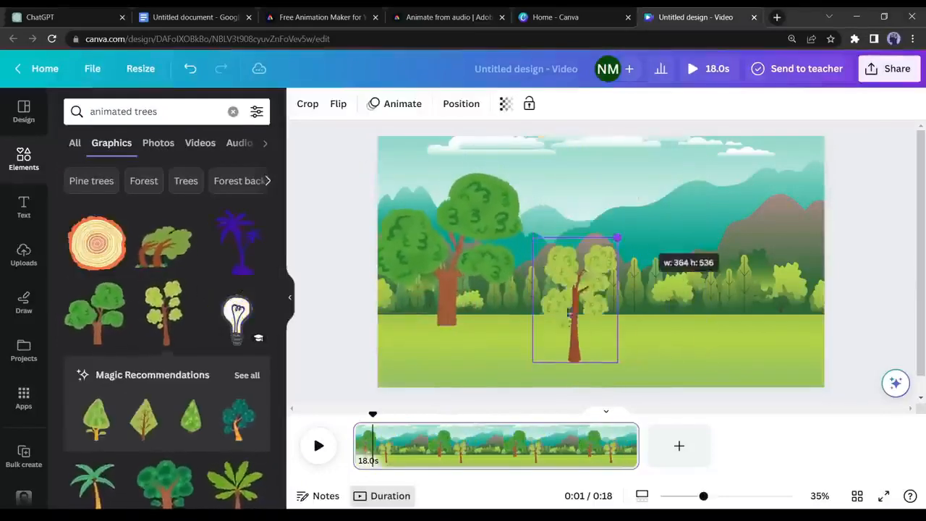
left_click_drag(576, 300, 553, 251)
Step: Add the dark-green round-leaved tree with the thick brown trunk at the right edge of the meadow
scroll(170, 362, "down", 2)
left_click(169, 370)
left_click_drag(618, 257, 794, 280)
Step: Add the broad-leaved palm tree, shrink it and stand it between the slim tree and the dark-green tree
left_click(237, 261)
left_click_drag(591, 288, 649, 240)
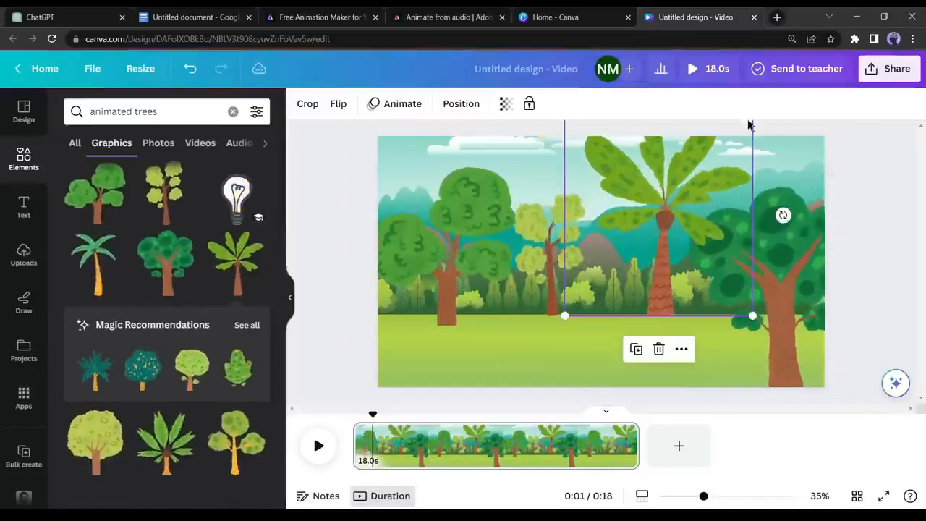
left_click_drag(747, 123, 740, 146)
left_click_drag(744, 136, 693, 192)
left_click_drag(629, 276, 506, 282)
key("Delete")
Step: Add the cone-shaped light-green tree, scale it down and place it in the foreground at the meadow's left edge
scroll(122, 380, "down", 3)
scroll(200, 395, "down", 1)
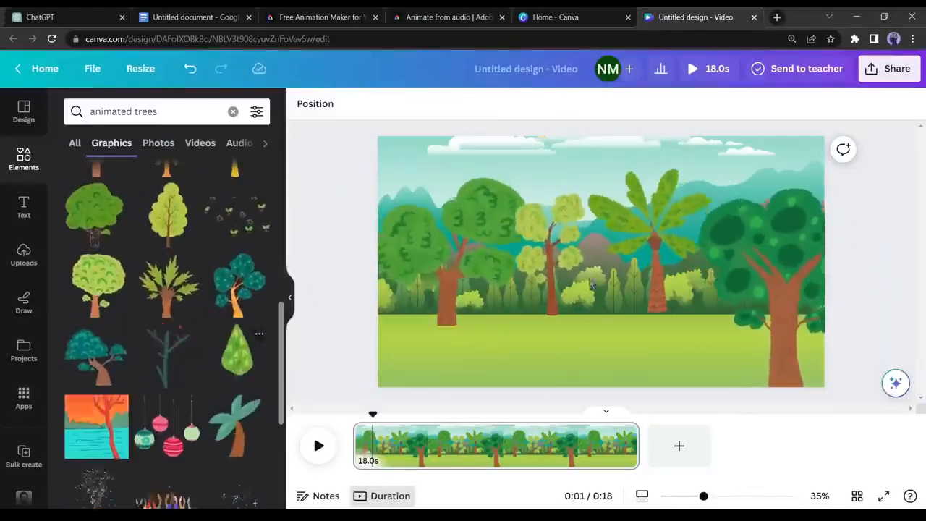
left_click(237, 352)
left_click_drag(655, 162, 617, 233)
left_click_drag(583, 305, 392, 330)
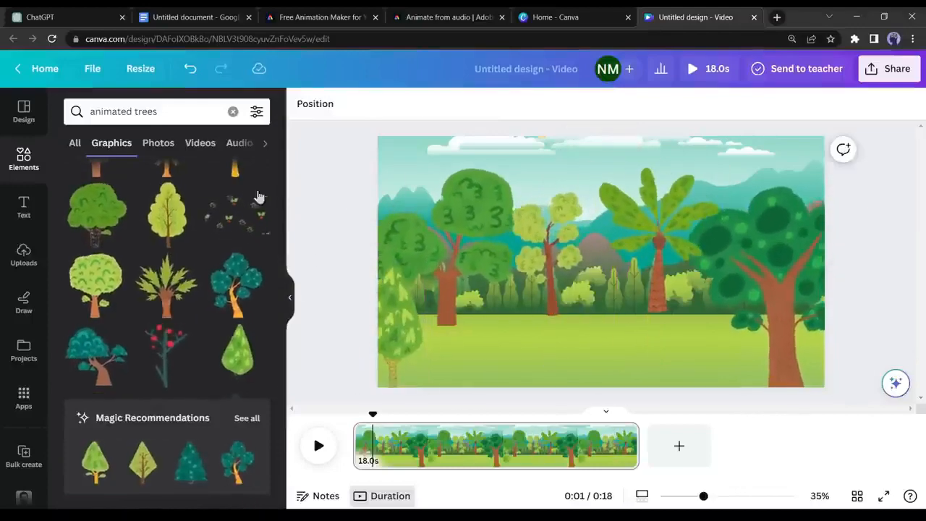
Step: Search for "animated bird", add the purple-and-white bird, shrink it and place it above the dark-green tree
double_click(144, 112)
type("bird")
key("Return")
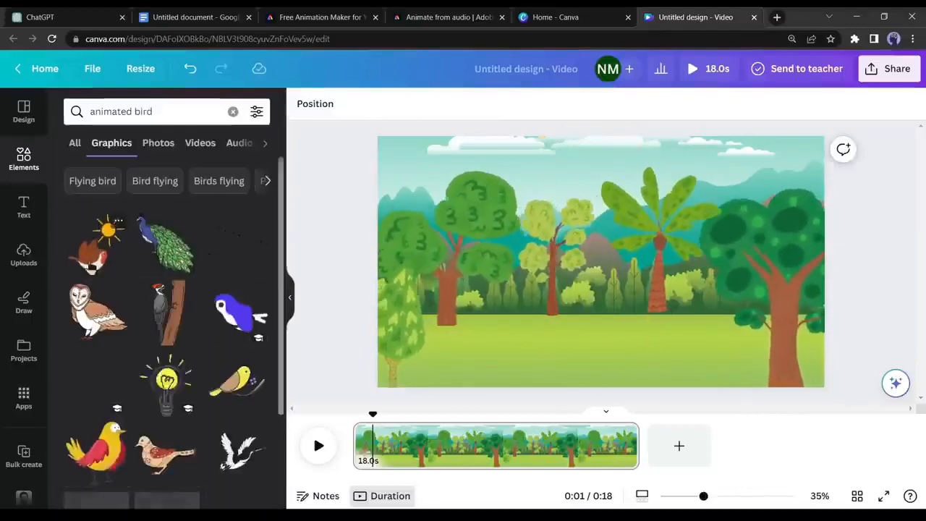
left_click(241, 311)
left_click_drag(702, 388, 572, 233)
left_click_drag(543, 202, 781, 170)
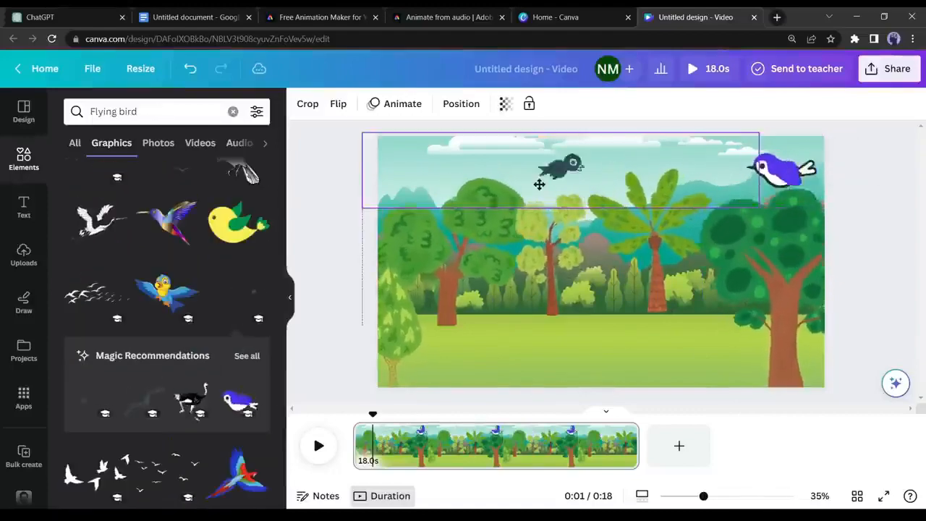
Step: Position the flying black bird across the sky, and place a small gull silhouette in the upper-left corner of the scene
left_click_drag(538, 181, 552, 182)
left_click_drag(807, 209, 824, 215)
left_click_drag(593, 188, 593, 231)
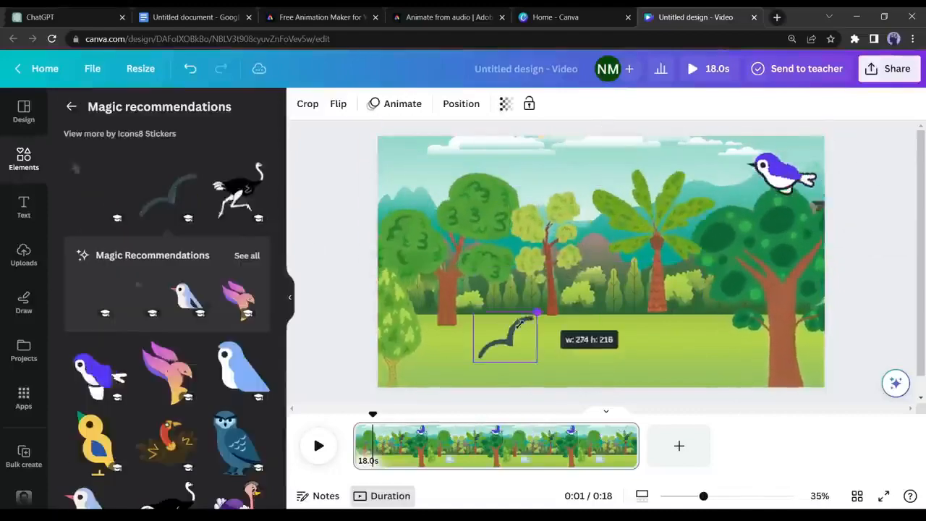
left_click_drag(537, 313, 506, 338)
left_click_drag(487, 343, 392, 142)
scroll(216, 289, "down", 2)
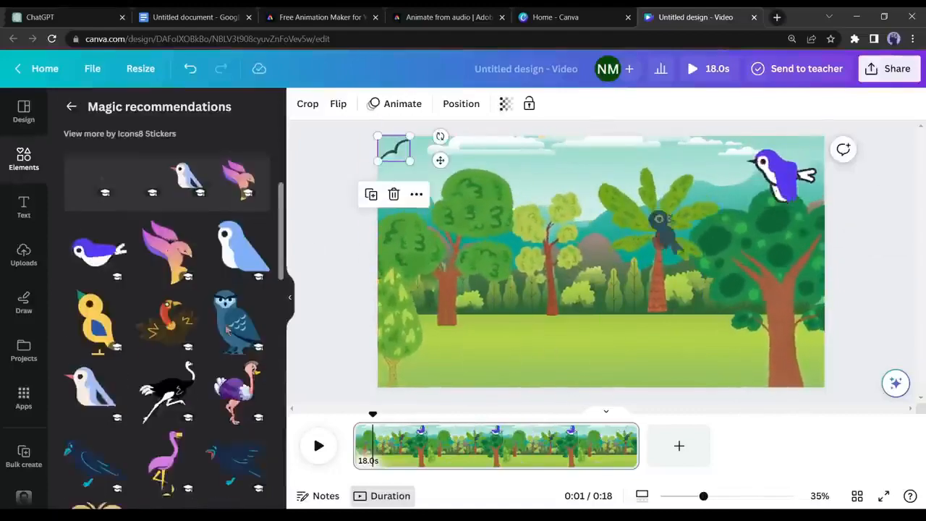
Step: Add the running ostrich from the recommendations, shrink it and place it at the scene's left edge near the horizon
scroll(217, 289, "up", 2)
left_click(242, 191)
left_click_drag(696, 160, 544, 322)
left_click_drag(483, 321, 385, 296)
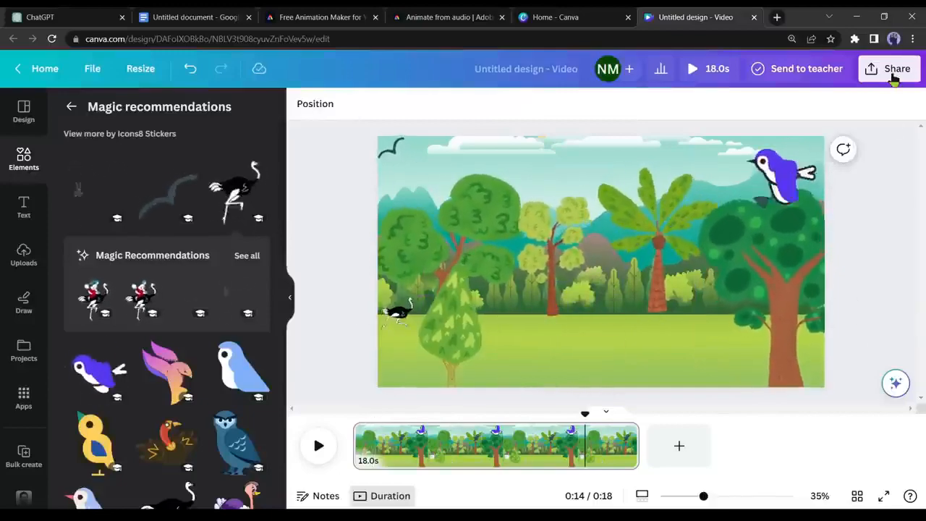
Step: Download the forest scene with its birds as an MP4 video at 1080p
left_click(895, 79)
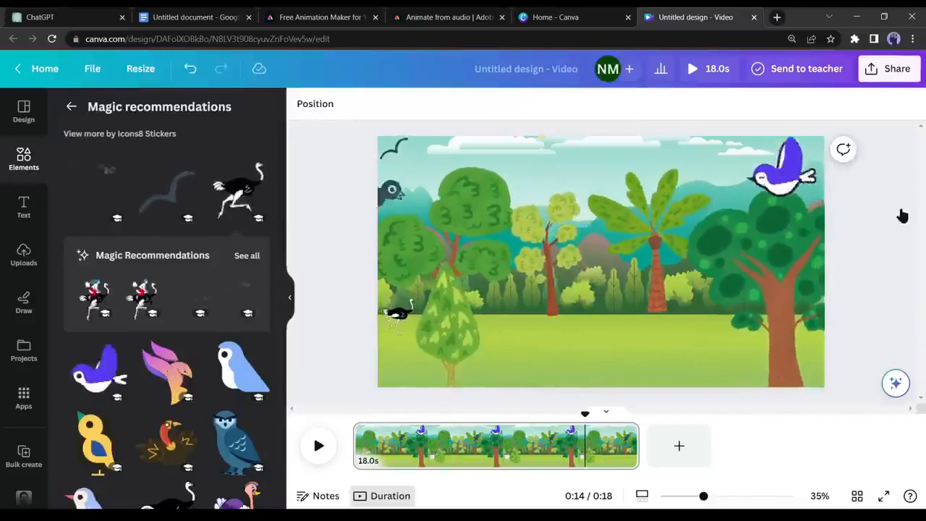
left_click(797, 405)
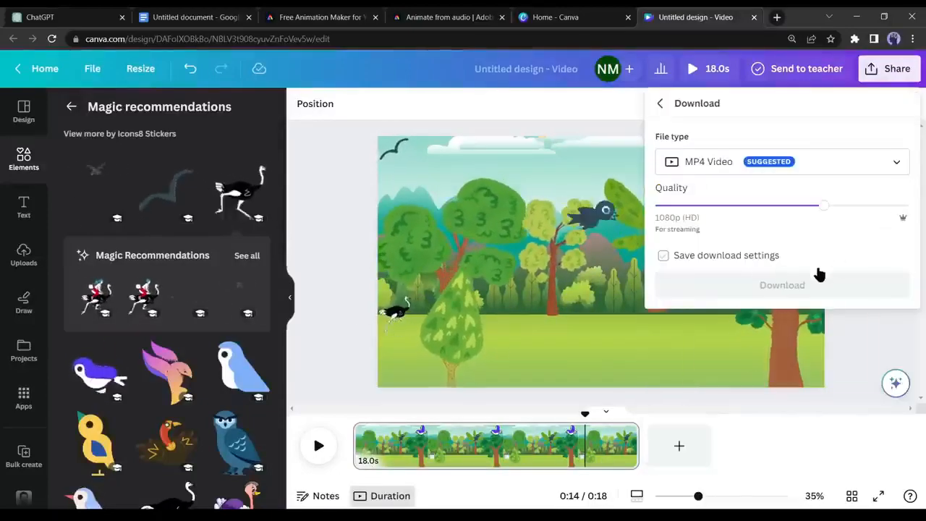
left_click(796, 285)
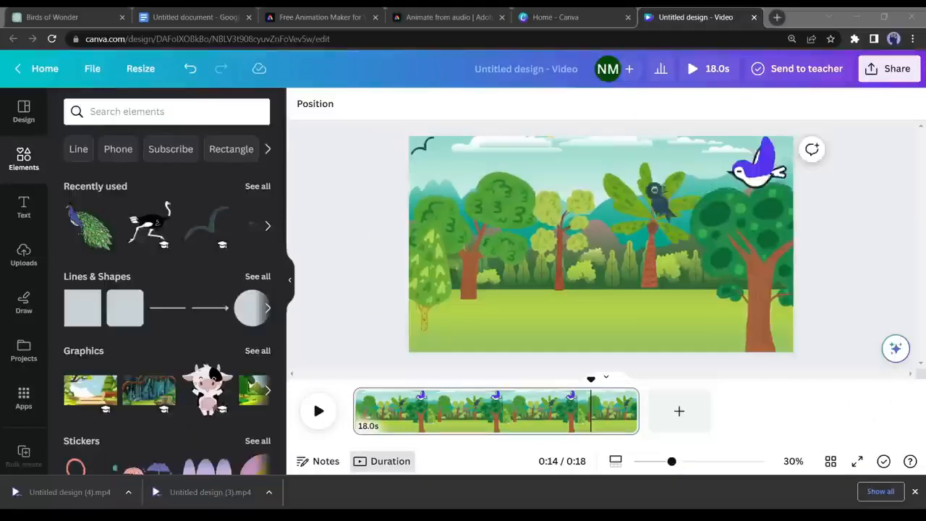
Step: Copy the word "peacock" from the script in Google Docs and search Canva's elements library for it
left_click(217, 18)
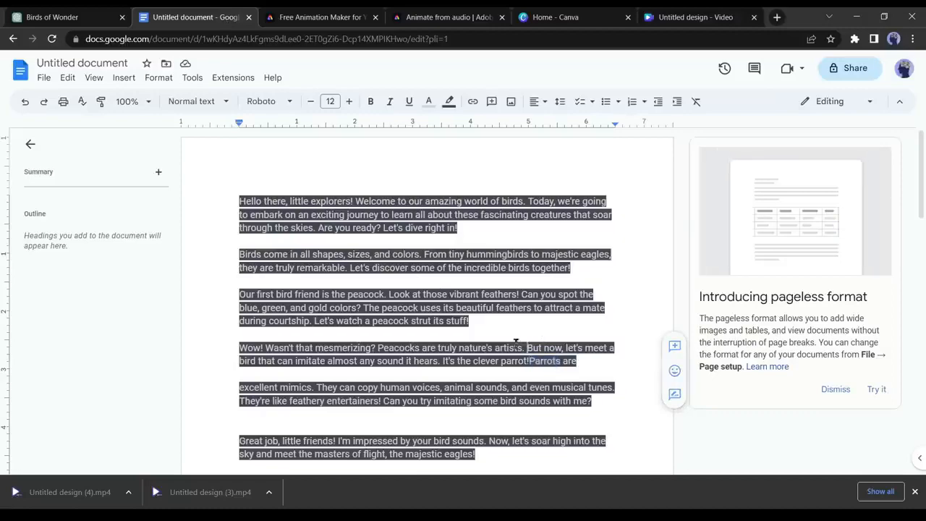
double_click(365, 293)
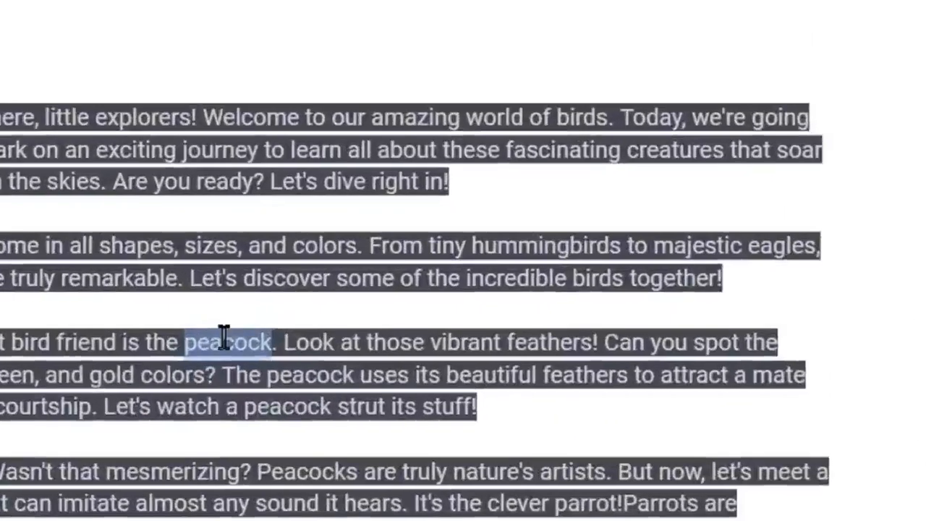
right_click(224, 338)
left_click(304, 88)
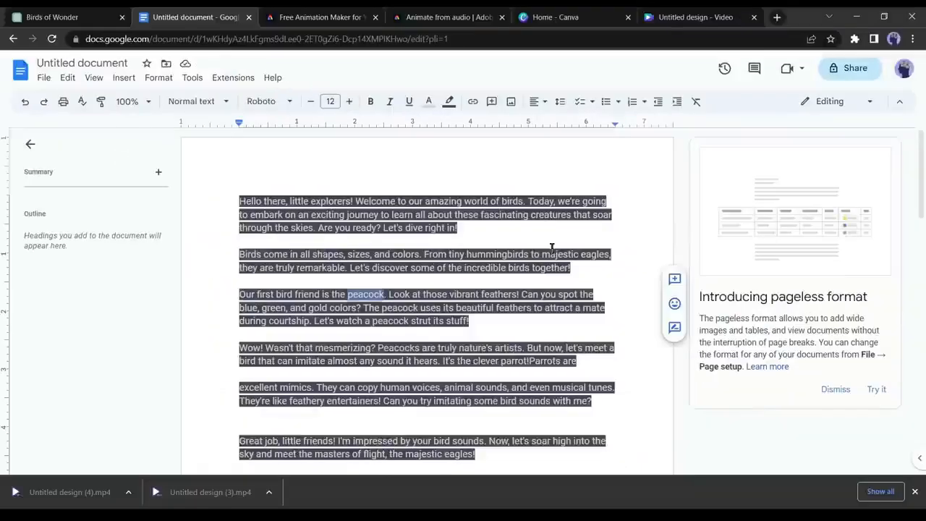
left_click(678, 18)
left_click(153, 112)
left_click(122, 165)
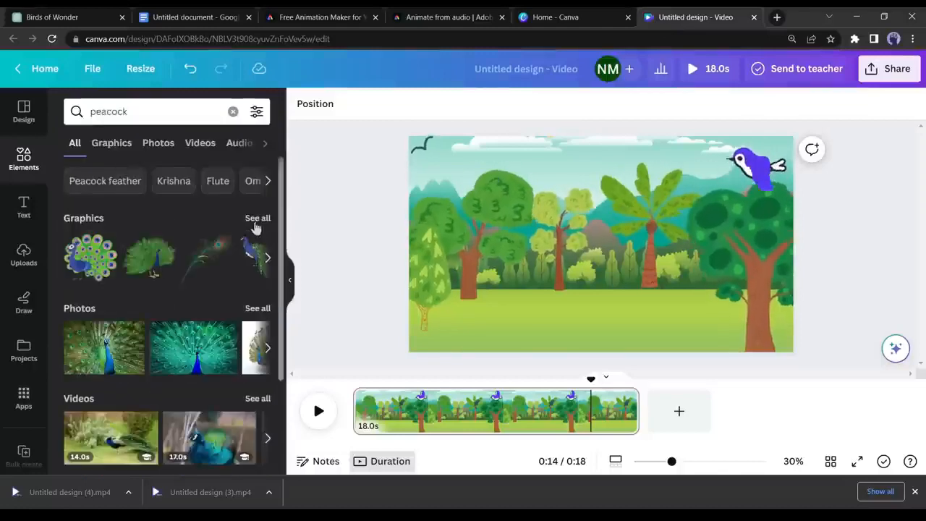
Step: Show only graphics, place the standing peacock at the scene's lower-left edge and flip it to face right
left_click(112, 143)
left_click_drag(94, 311, 445, 299)
left_click(455, 103)
left_click(492, 139)
Step: Create a custom animation that moves the peacock rightward across the meadow, using the Original movement style
left_click(515, 105)
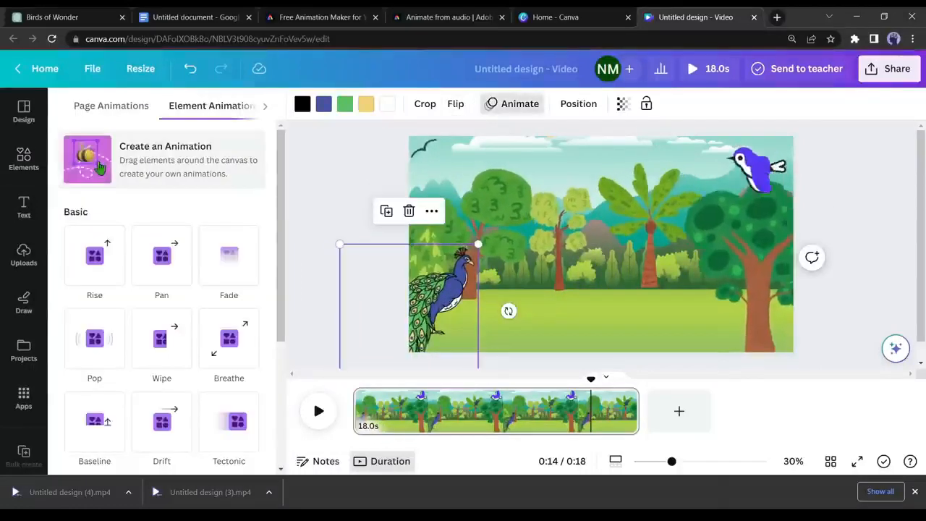
left_click(107, 184)
mouse_move(492, 303)
left_mouse_down()
mouse_move(543, 291)
mouse_move(591, 296)
mouse_move(625, 281)
left_mouse_up()
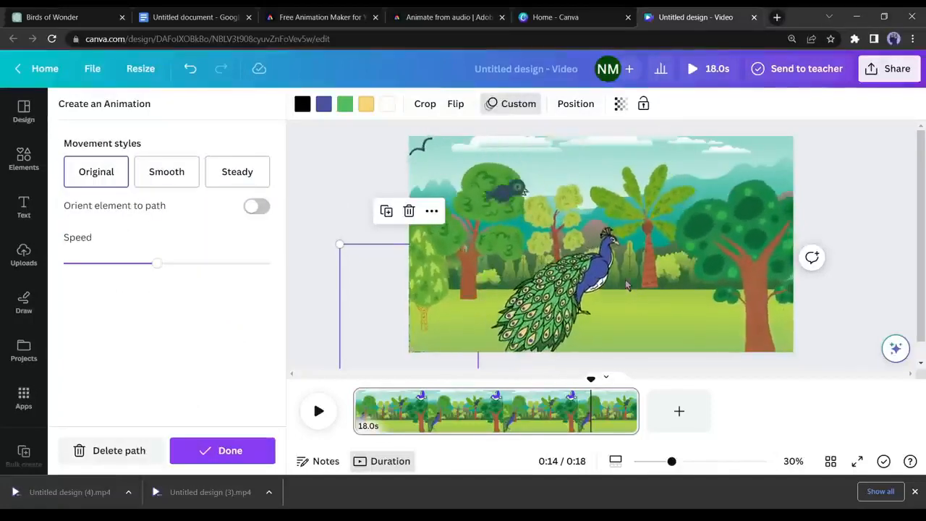
left_click(227, 450)
Step: Download the peacock scene as an MP4 video at 1080p
left_click(890, 68)
left_click(805, 403)
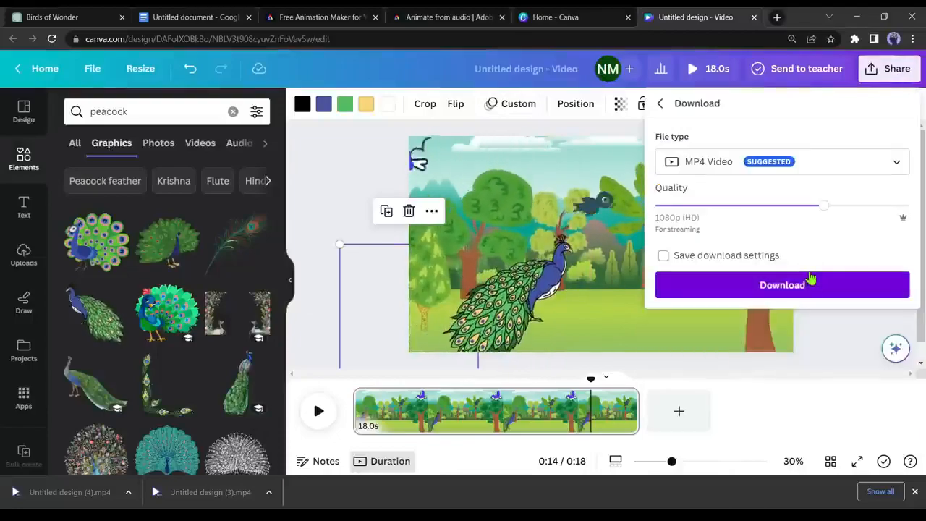
left_click(795, 285)
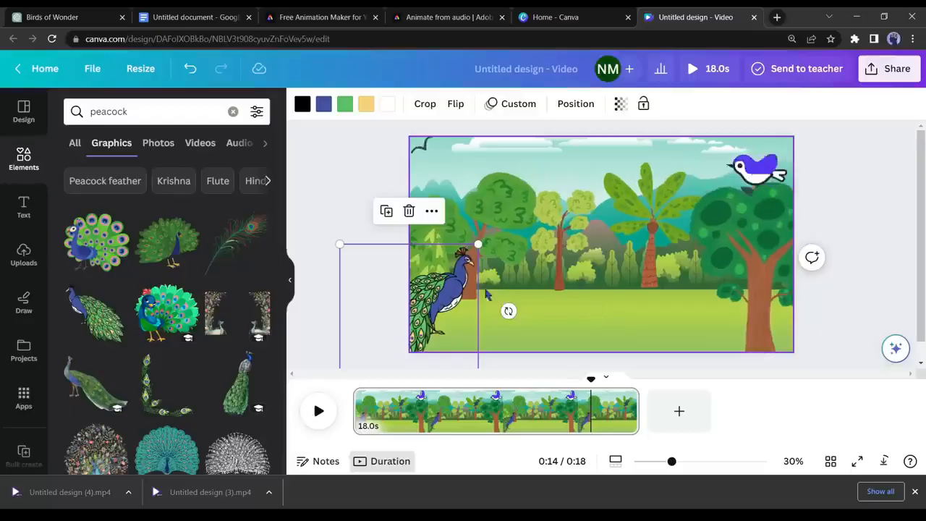
Step: Delete the peacock from the scene and search the graphics for "Parrot", taken from the script in Google Docs
left_click(409, 212)
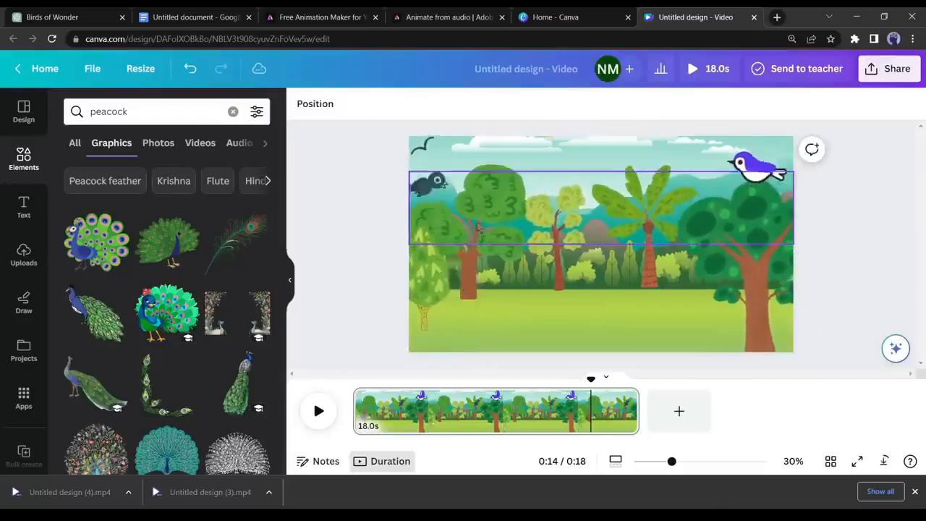
left_click(208, 18)
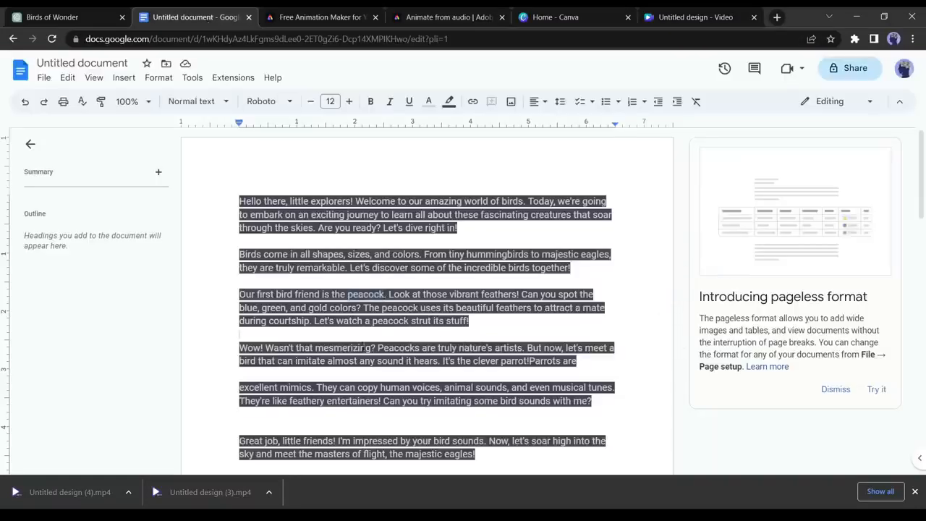
right_click(542, 362)
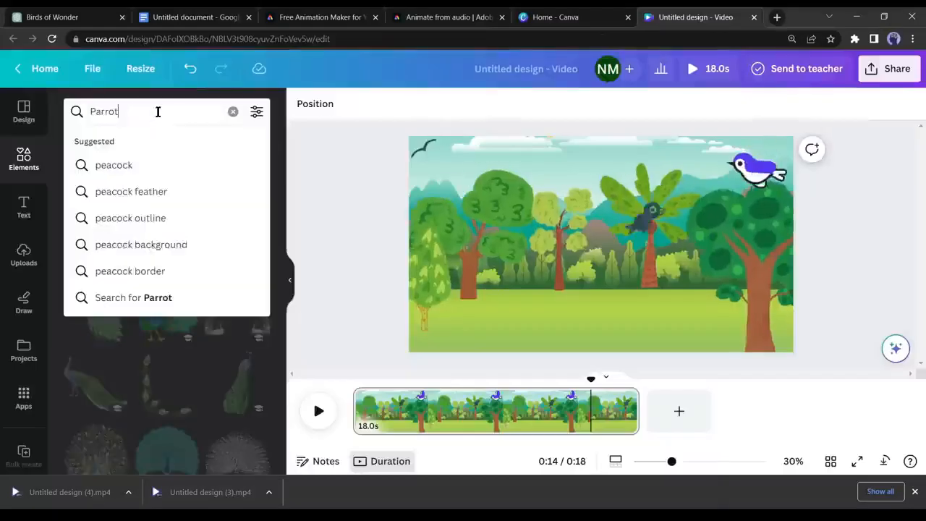
key("Return")
scroll(87, 331, "down", 3)
scroll(149, 325, "up", 3)
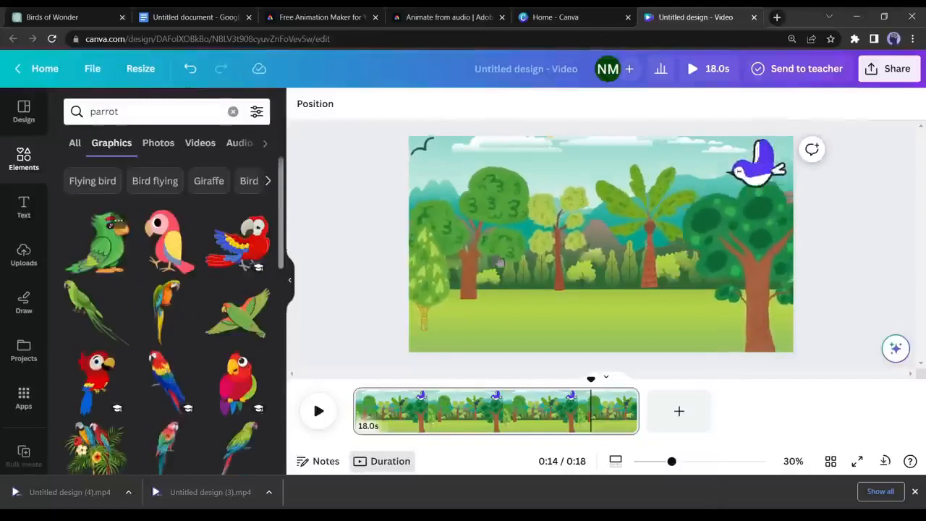
Step: Add the green parrot, shrink it at the scene's lower-left edge and animate it along a path rightward across the meadow
left_click(97, 243)
mouse_move(600, 147)
left_mouse_down()
mouse_move(542, 191)
mouse_move(506, 246)
left_mouse_up()
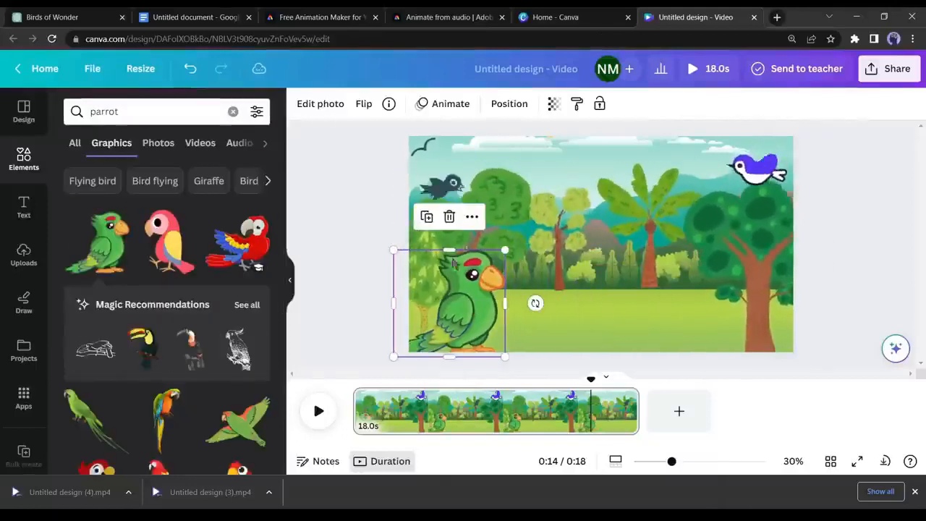
left_click(443, 104)
left_click_drag(452, 298, 708, 307)
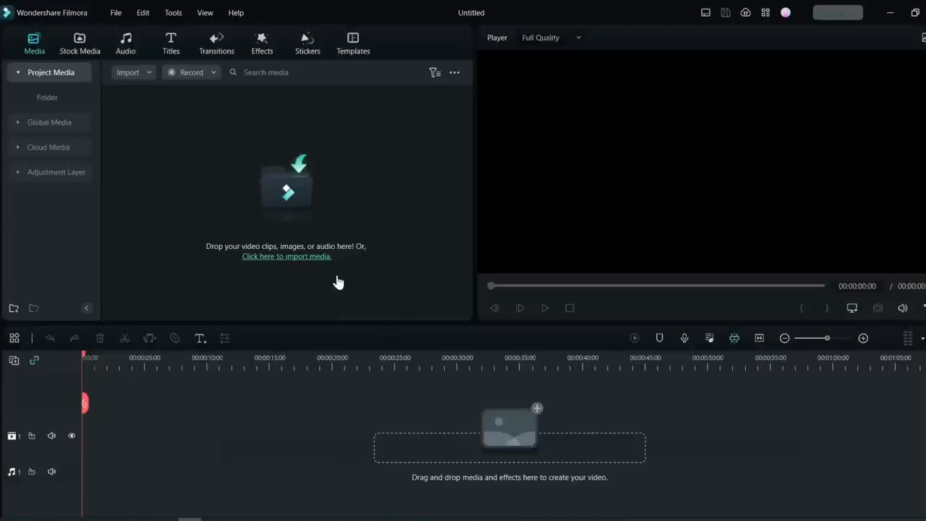
Step: Switch to Filmora and import all snowman and Untitled design videos from the Downloads "New folder"
left_click(289, 258)
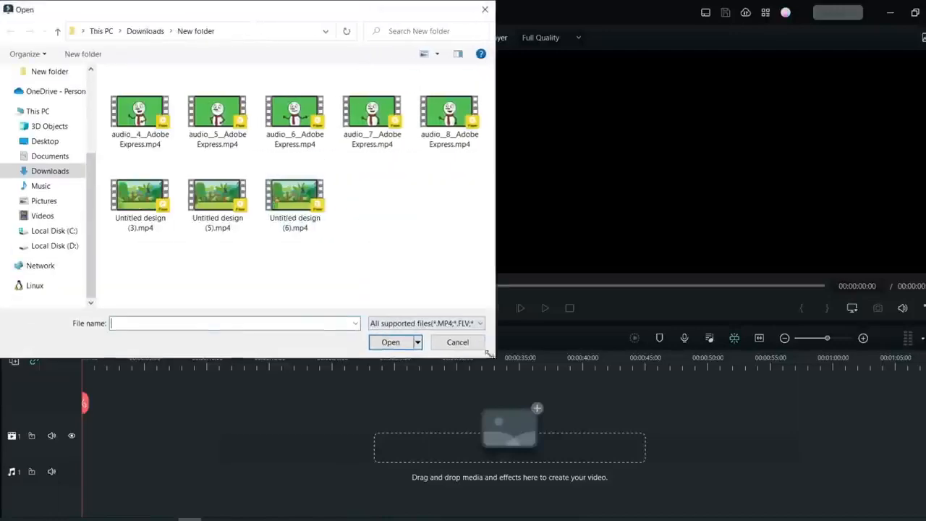
key("ctrl+a")
left_click(387, 342)
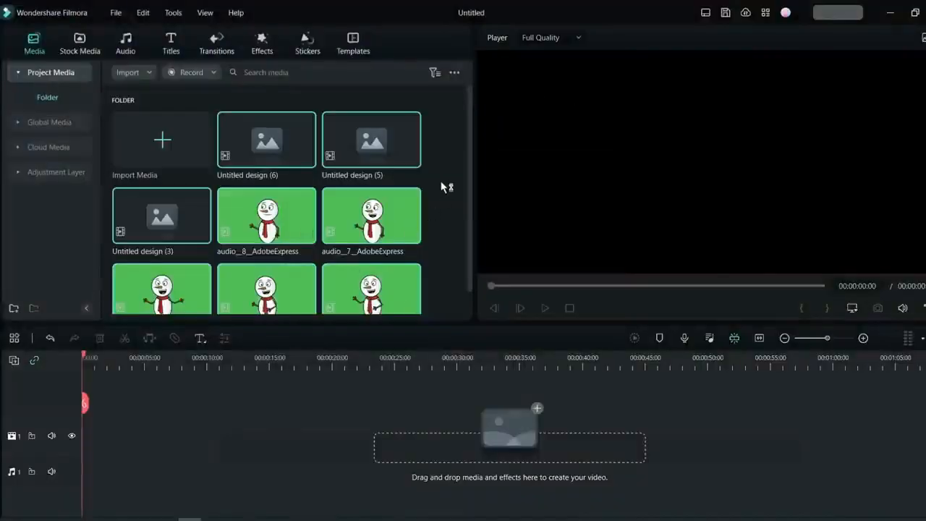
Step: Place Untitled design (3) at the start of the timeline and the audio_4 snowman clip on the track above it
left_click_drag(167, 237, 145, 463)
left_click(386, 287)
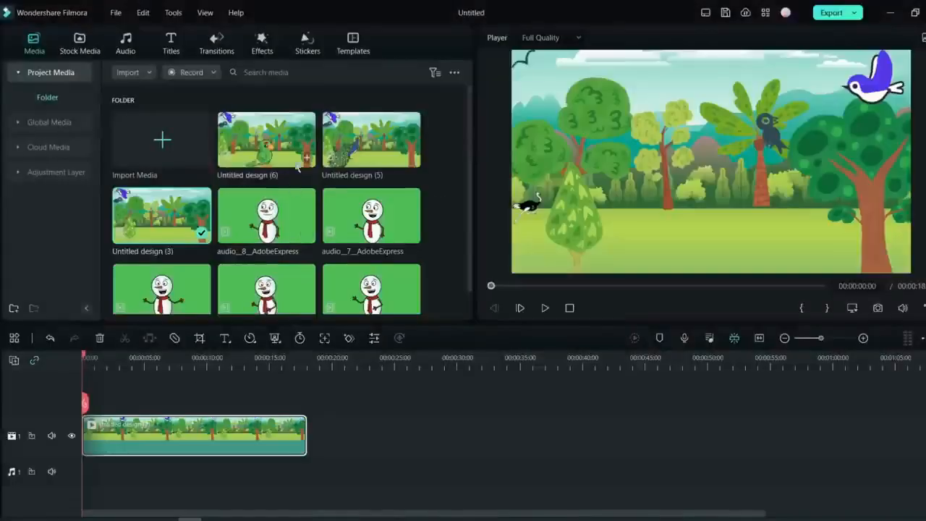
scroll(390, 232, "down", 1)
left_click_drag(389, 279, 199, 436)
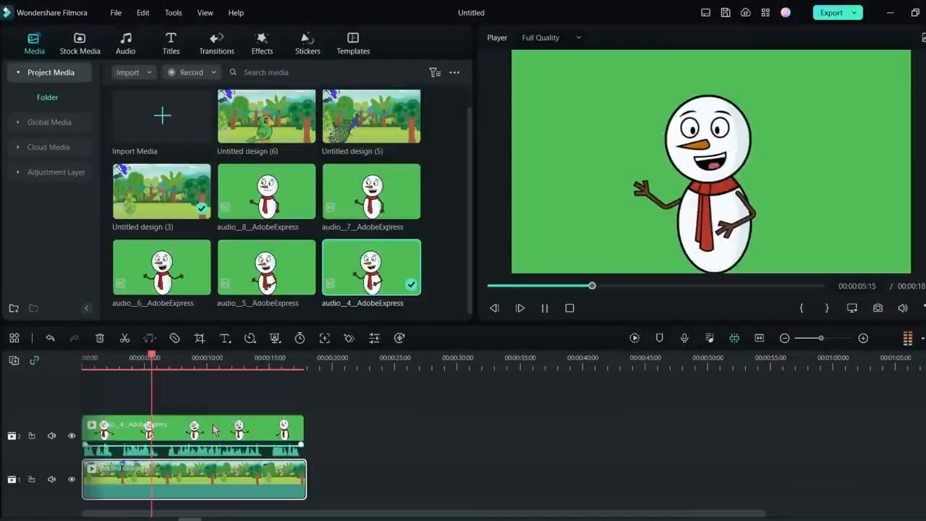
Step: Apply Chroma Key to the audio_4 snowman clip to remove its green background
key("space")
left_click(275, 345)
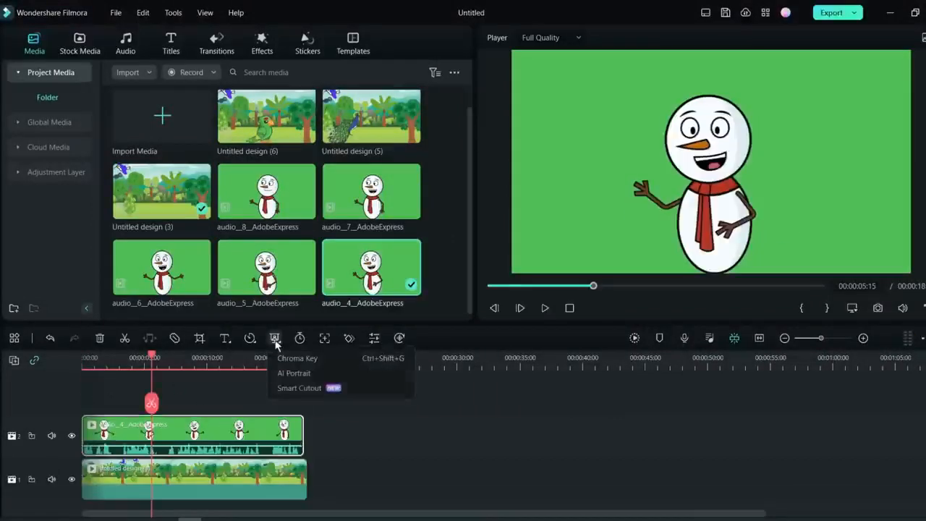
left_click(318, 359)
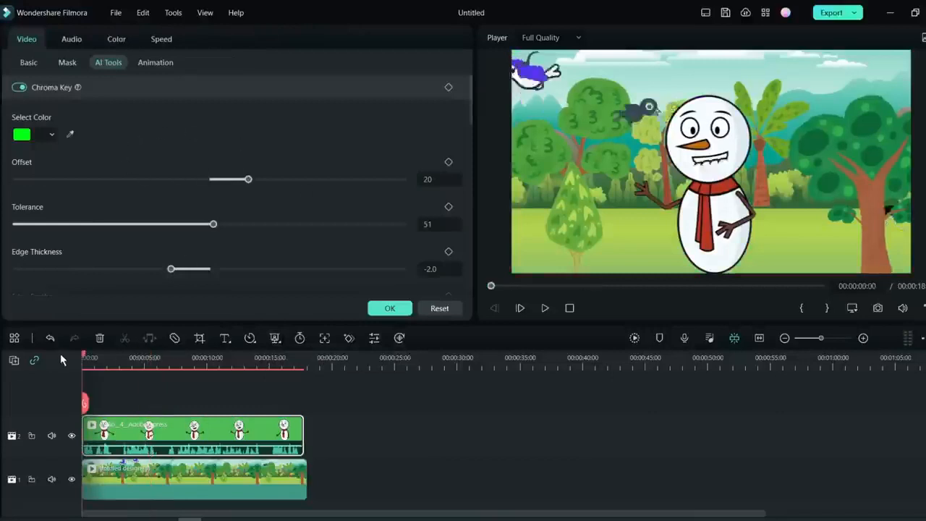
Step: Shrink the audio_4 snowman and stand it at the scene's lower right, in front of the palm tree
left_click_drag(513, 54, 602, 99)
left_click_drag(774, 211, 789, 214)
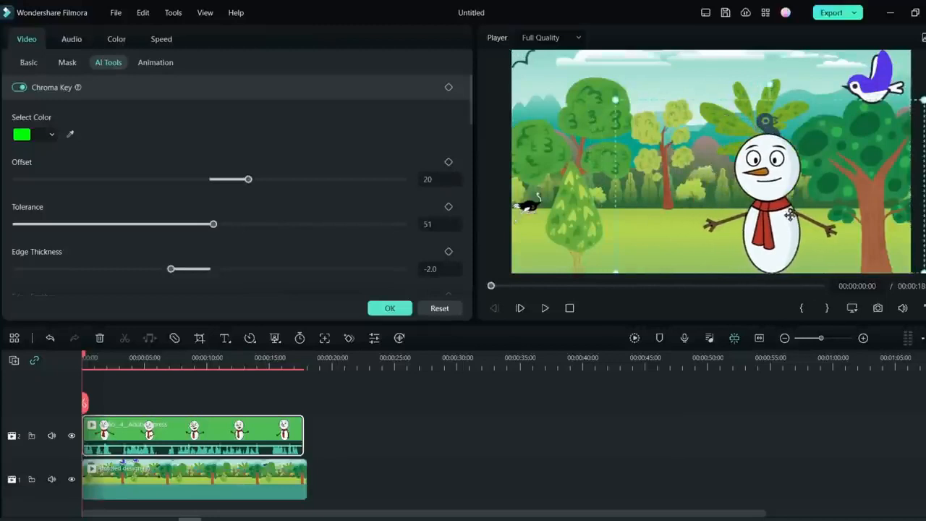
Step: Duplicate the Untitled design (3) clip right after the original and place the audio_5 snowman clip after audio_4 on the track above
left_click(246, 479)
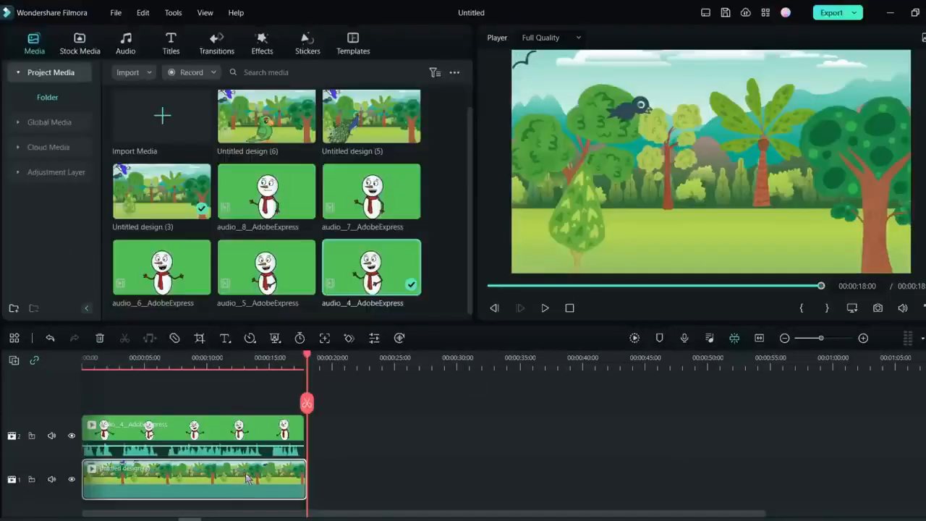
key("ctrl+c")
key("ctrl+v")
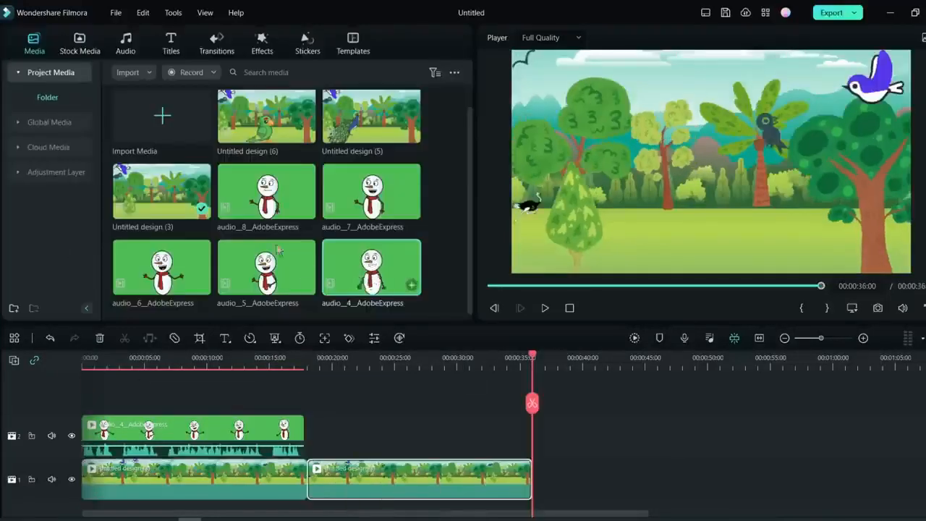
left_click_drag(266, 271, 335, 418)
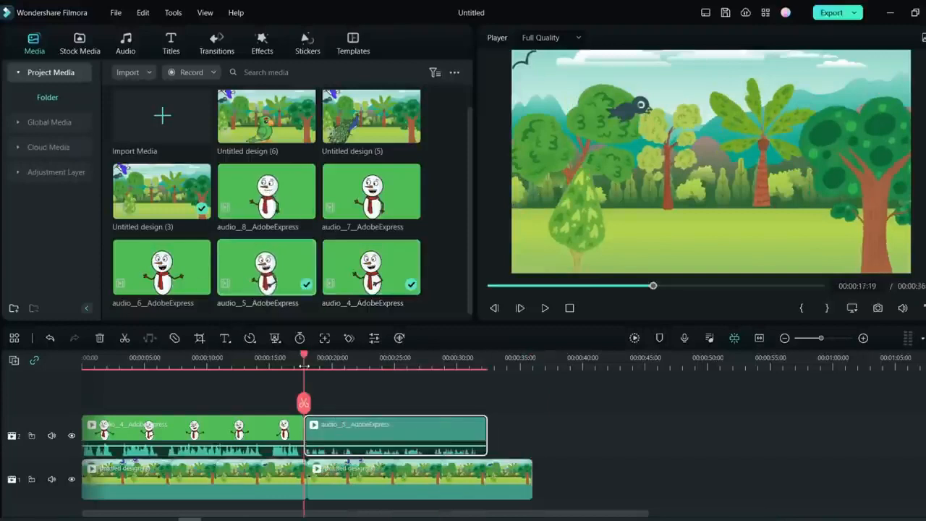
Step: Apply Chroma Key to the audio_5 snowman clip to remove its green background
key("space")
double_click(355, 430)
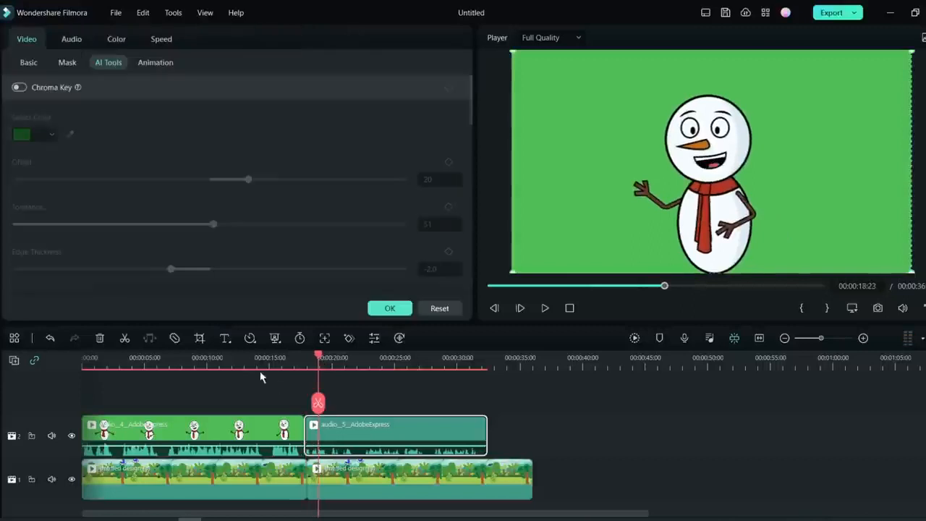
left_click(299, 338)
left_click(292, 356)
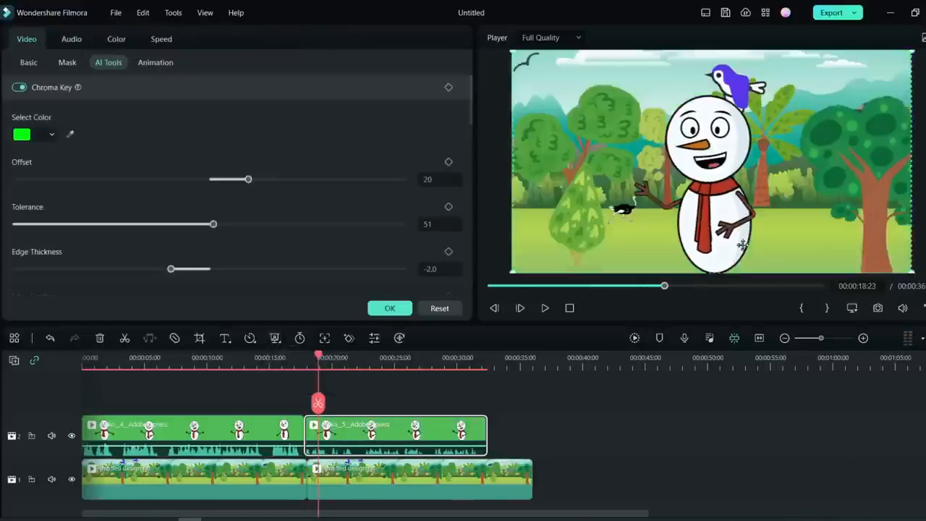
Step: Preview the audio_5 section and trim the second Untitled design (3) clip to end with the audio_5 clip
key("space")
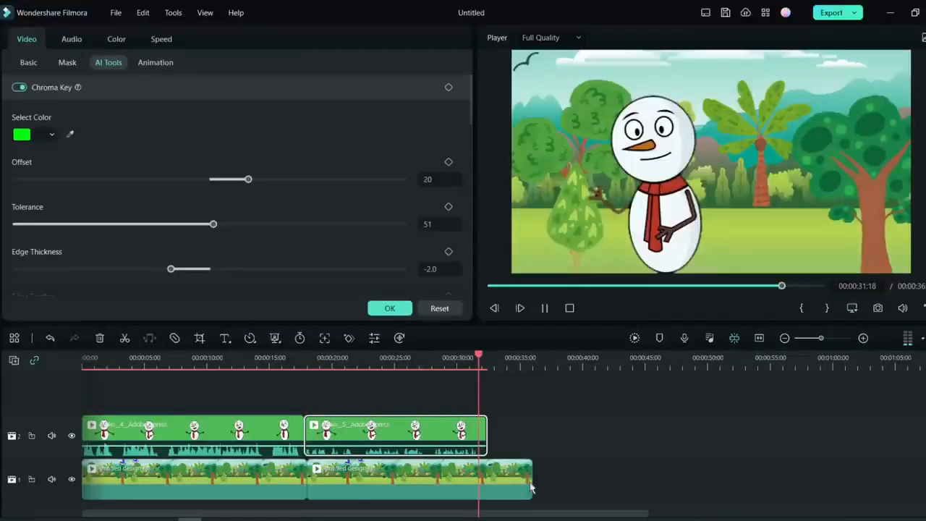
left_click_drag(532, 488, 479, 481)
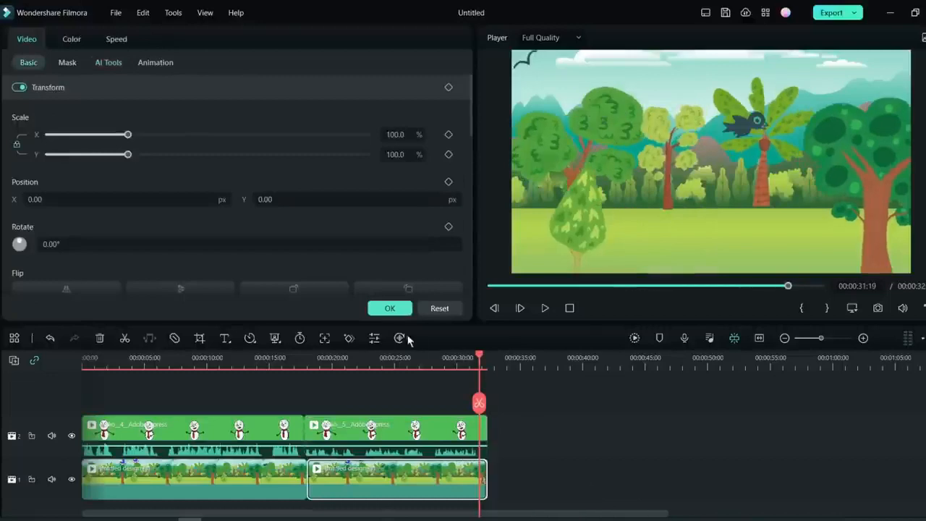
left_click(400, 309)
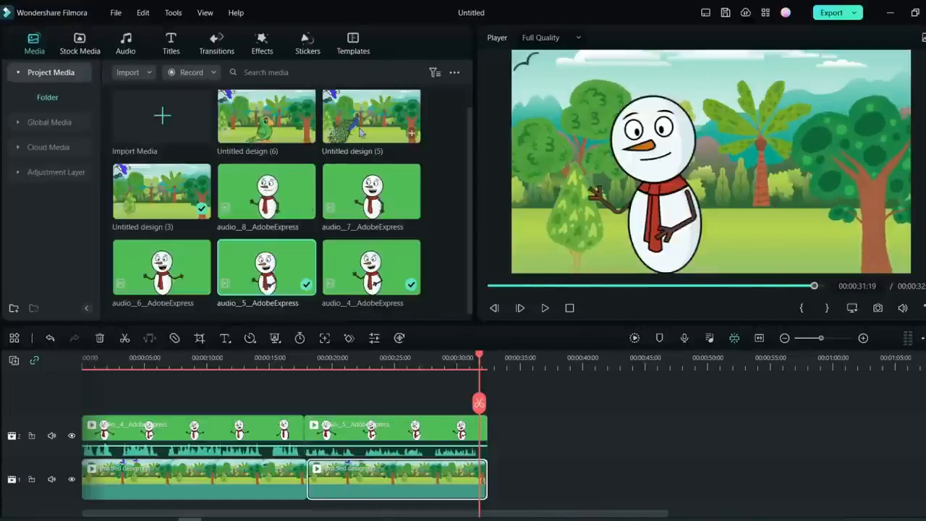
Step: Extend the background track starting with Untitled design (5), and add the audio_6, audio_7 and audio_8 snowman clips above with Chroma Key applied
left_click_drag(360, 132, 508, 482)
left_click_drag(508, 482, 506, 482)
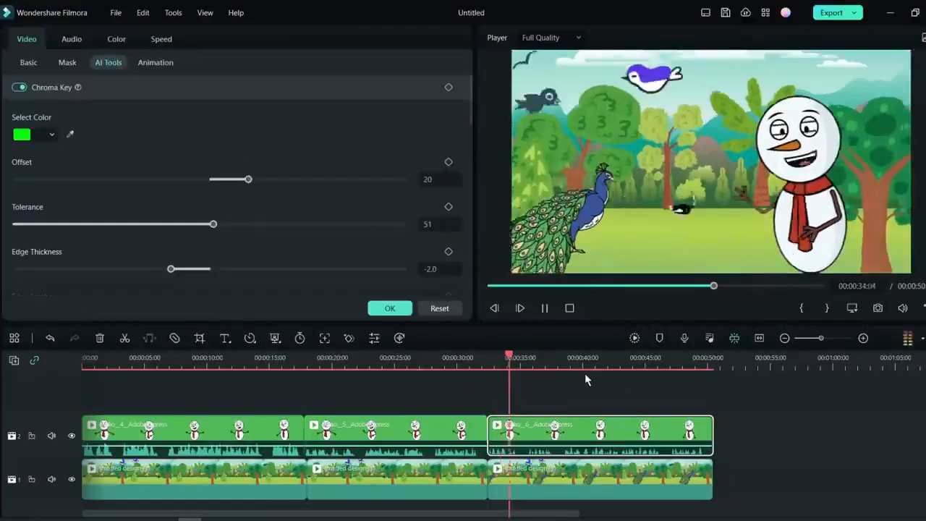
left_click(391, 311)
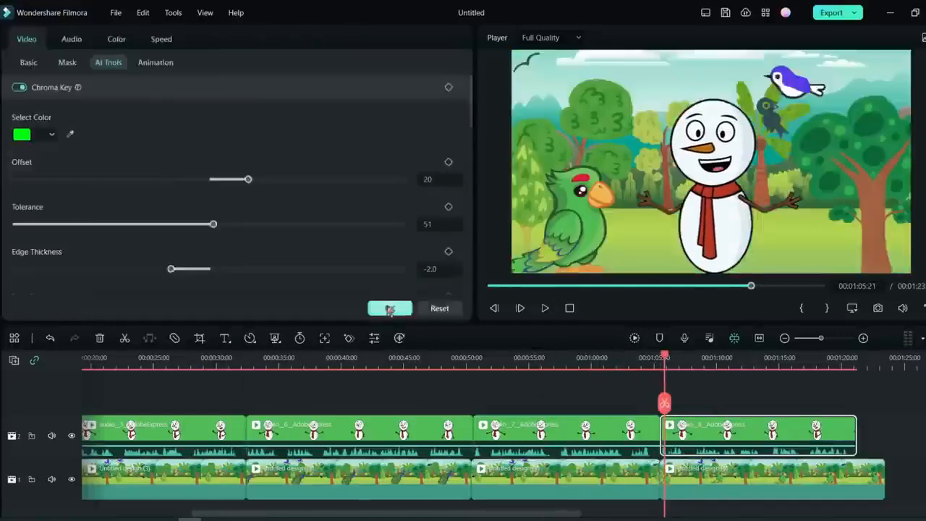
left_click(389, 309)
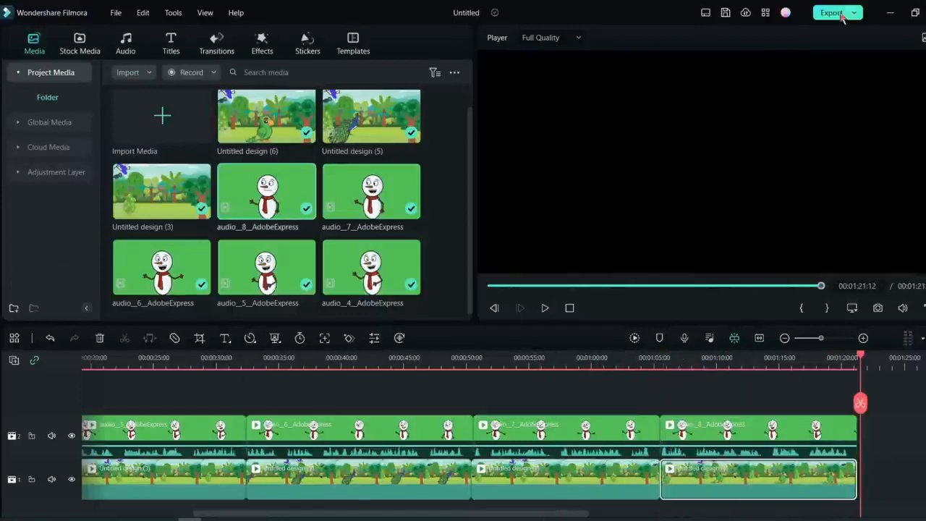
Step: Export the project as Bird Learning.mp4 and play the finished video from the Exported File folder
left_click(833, 12)
left_click(683, 429)
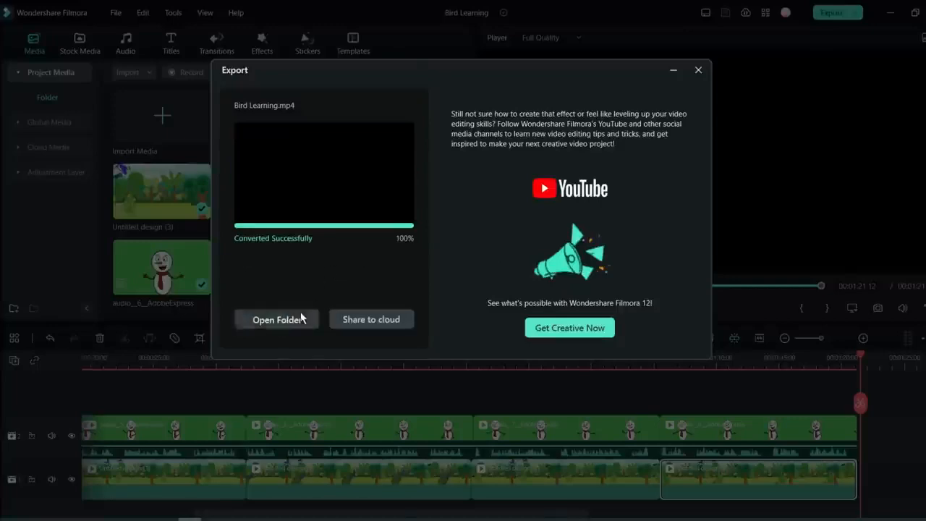
left_click(300, 318)
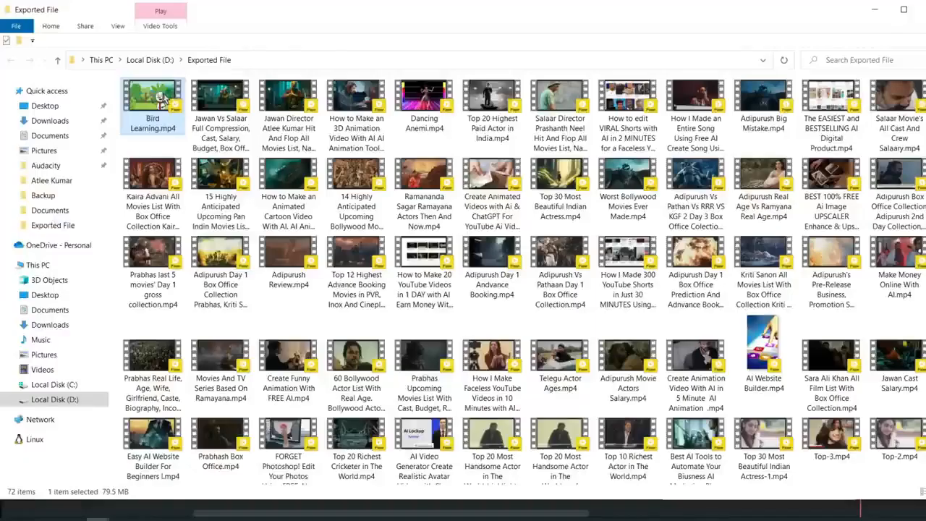
double_click(162, 100)
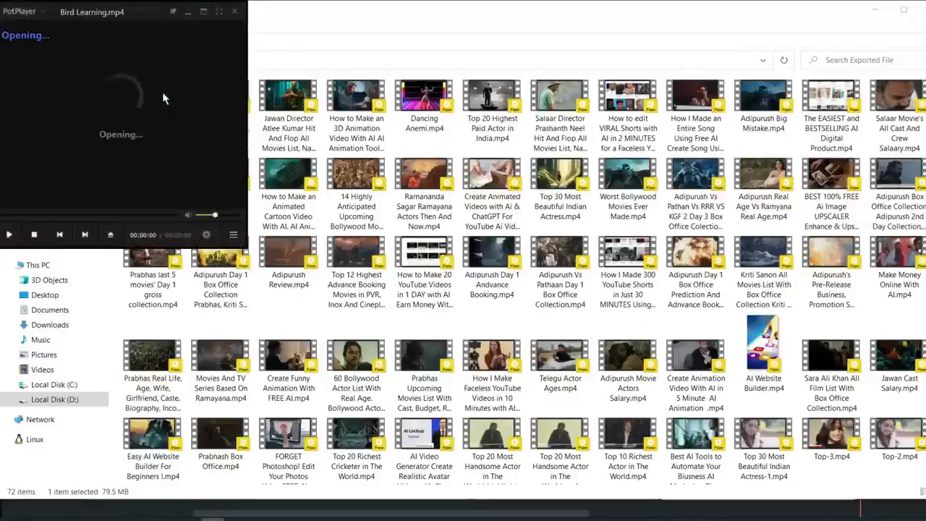